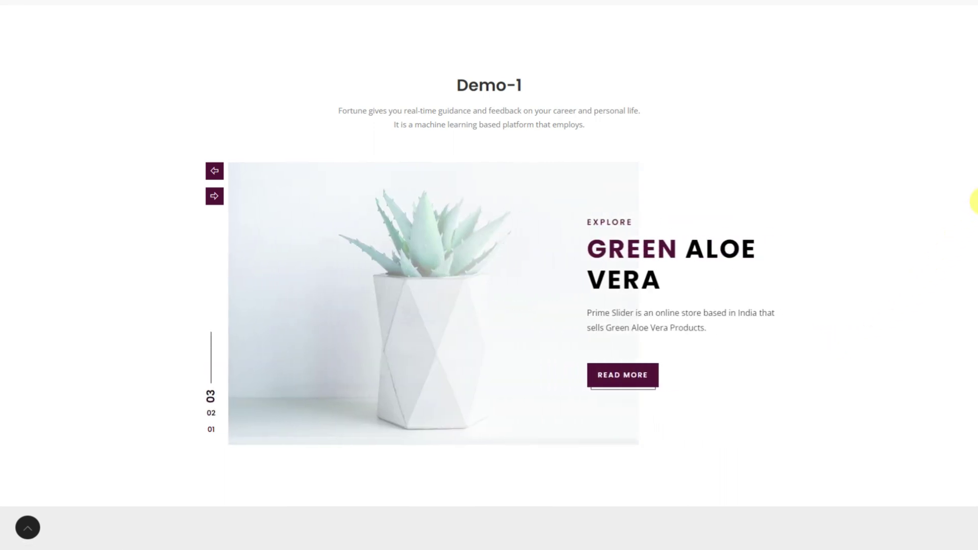
Scroll down to the Demo-3 slider and advance it past Laptop and Tab to the Phone slide.
{"action": "left_click_drag", "start_coordinate": [975, 201], "coordinate": [975, 350]}
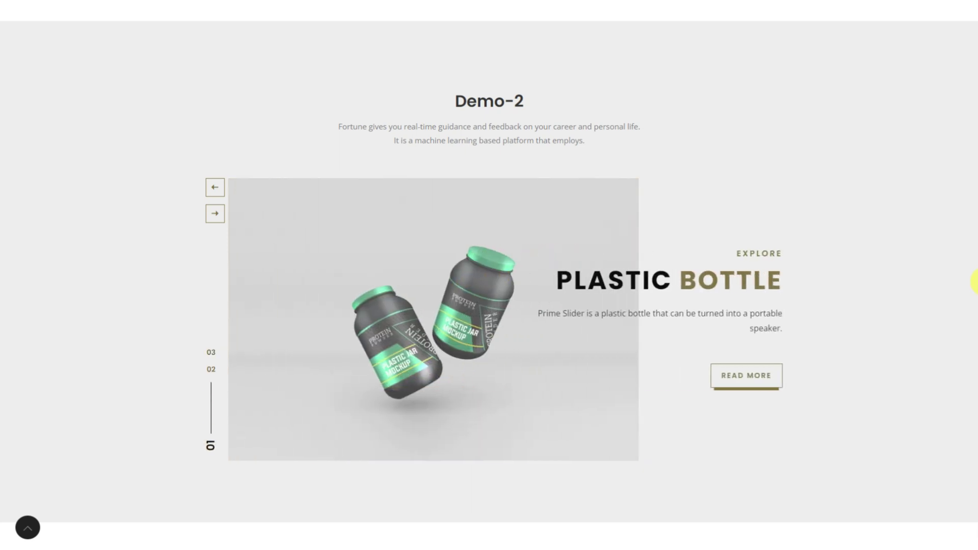
{"action": "left_click_drag", "start_coordinate": [975, 282], "coordinate": [975, 427]}
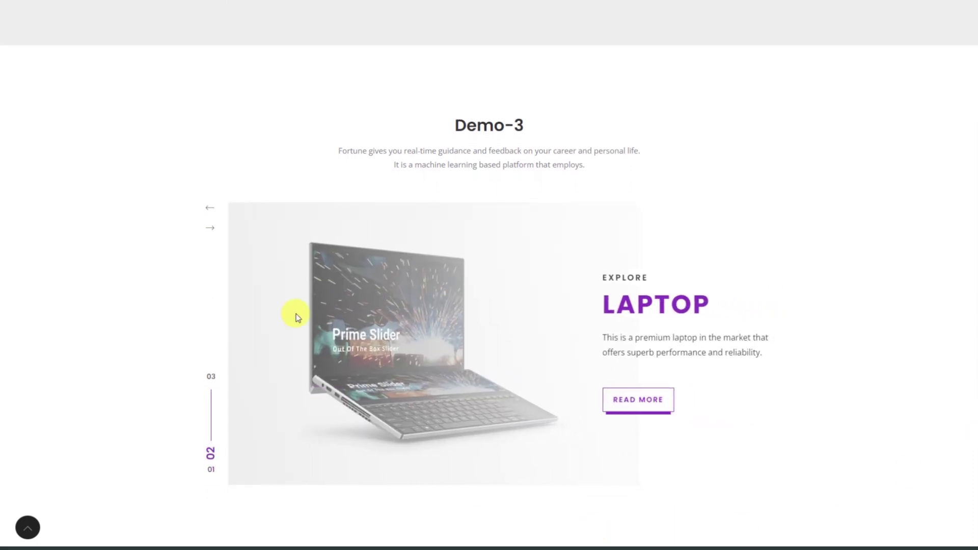
{"action": "left_click", "coordinate": [211, 228]}
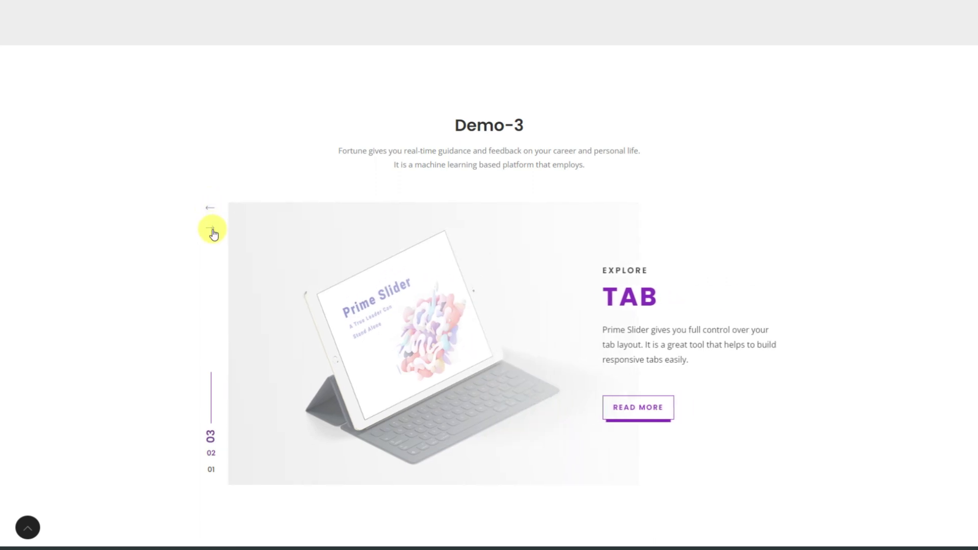
{"action": "left_click", "coordinate": [212, 230]}
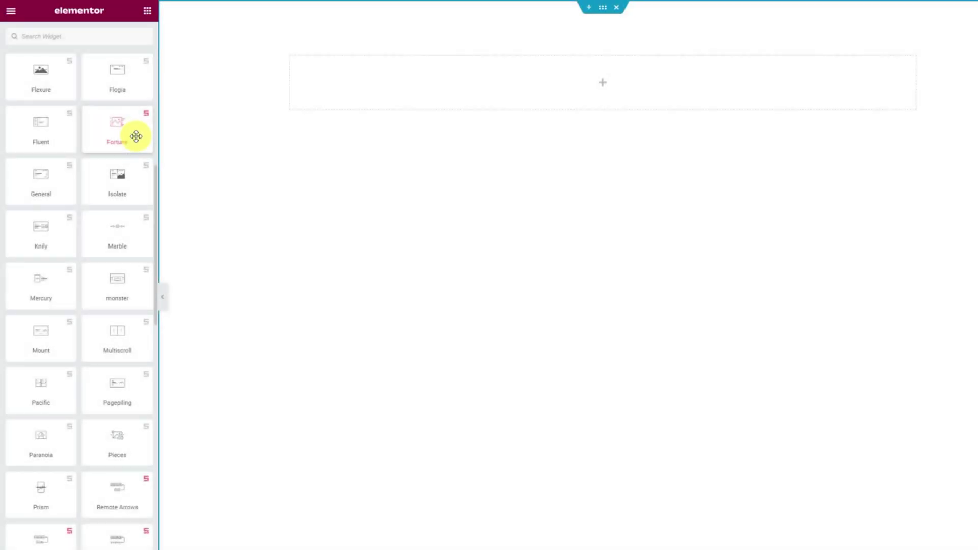
Drag the Fortune widget into the page's empty section.
{"action": "left_click_drag", "start_coordinate": [136, 136], "coordinate": [593, 80]}
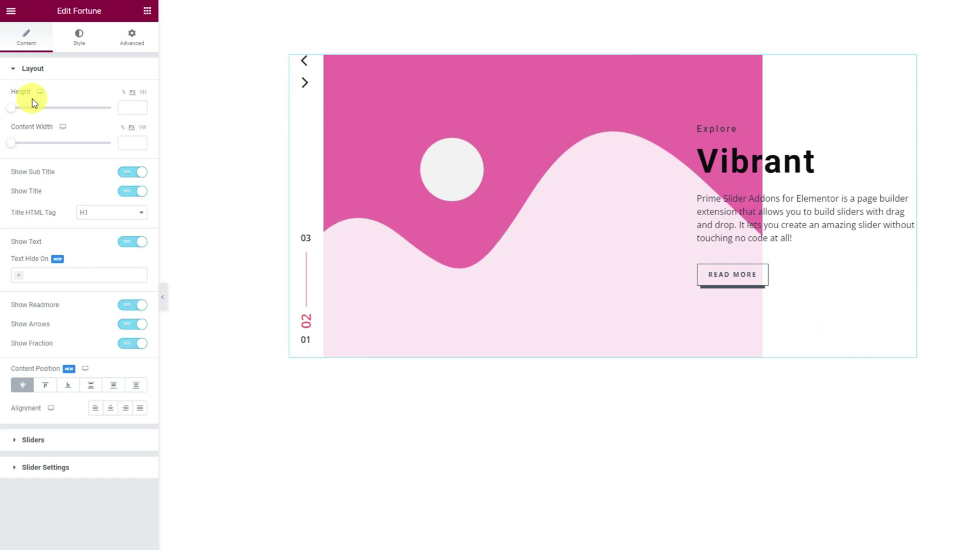
Set the slide content width to 380 px, leaving the text visible on all devices.
{"action": "left_click", "coordinate": [25, 143]}
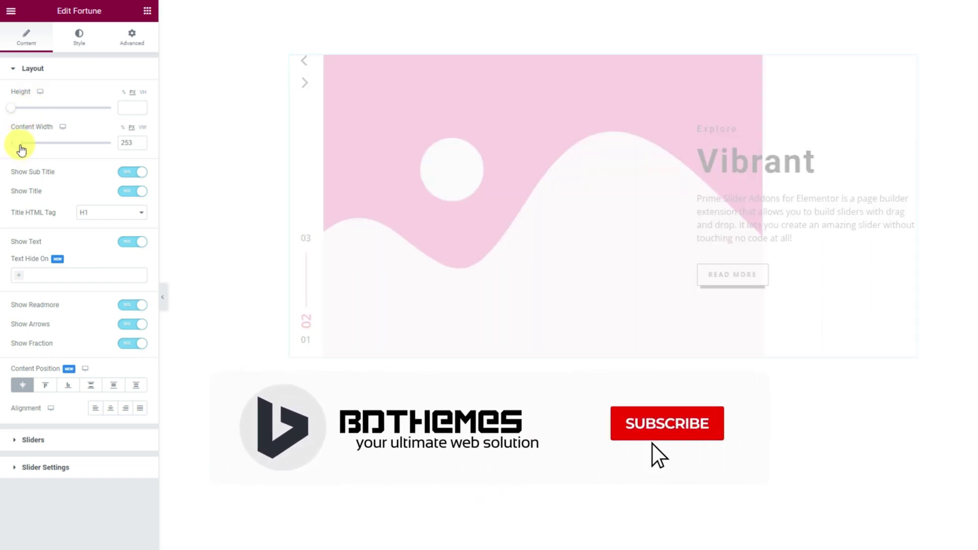
{"action": "left_click", "coordinate": [140, 146]}
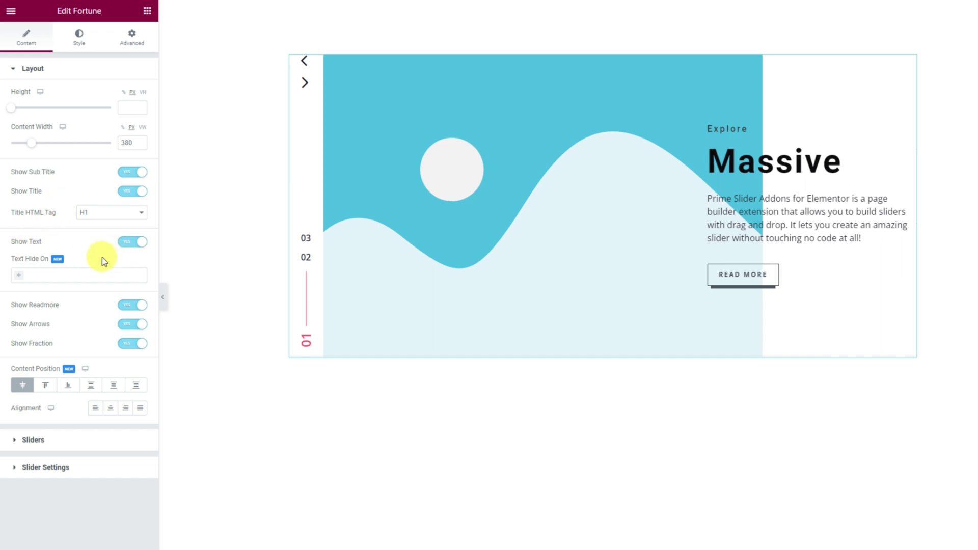
{"action": "left_click", "coordinate": [18, 278]}
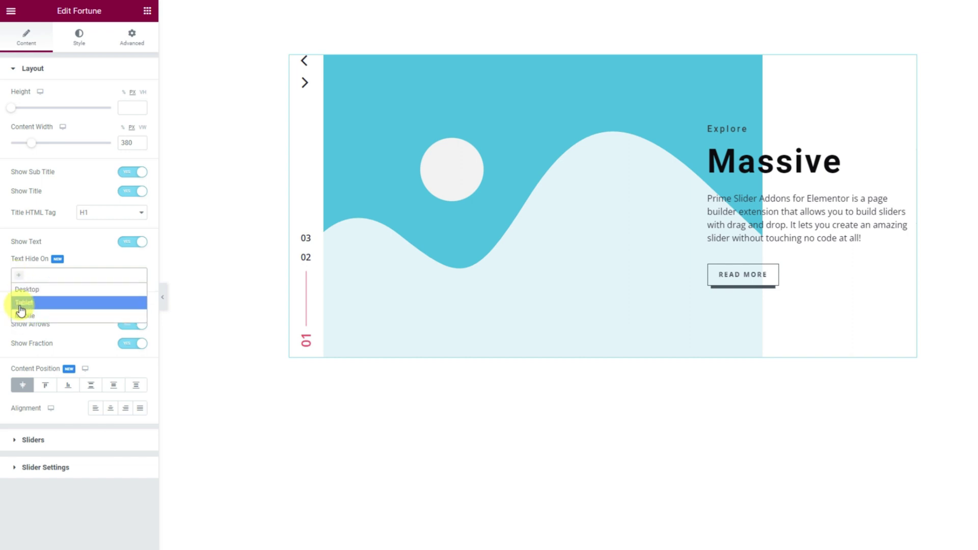
{"action": "left_click", "coordinate": [79, 260]}
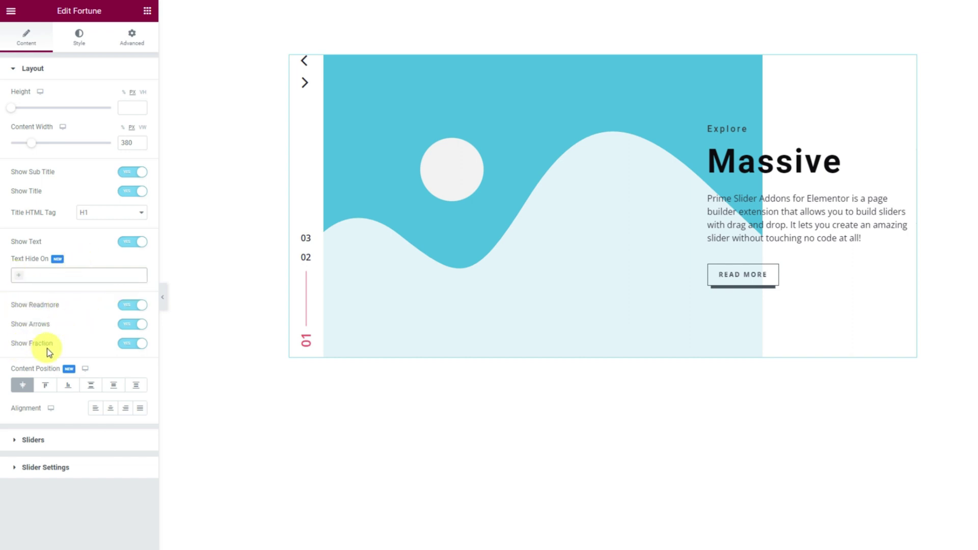
Keep the fraction counter shown and vertically centre the slide text after trying End and Start.
{"action": "left_click", "coordinate": [141, 351]}
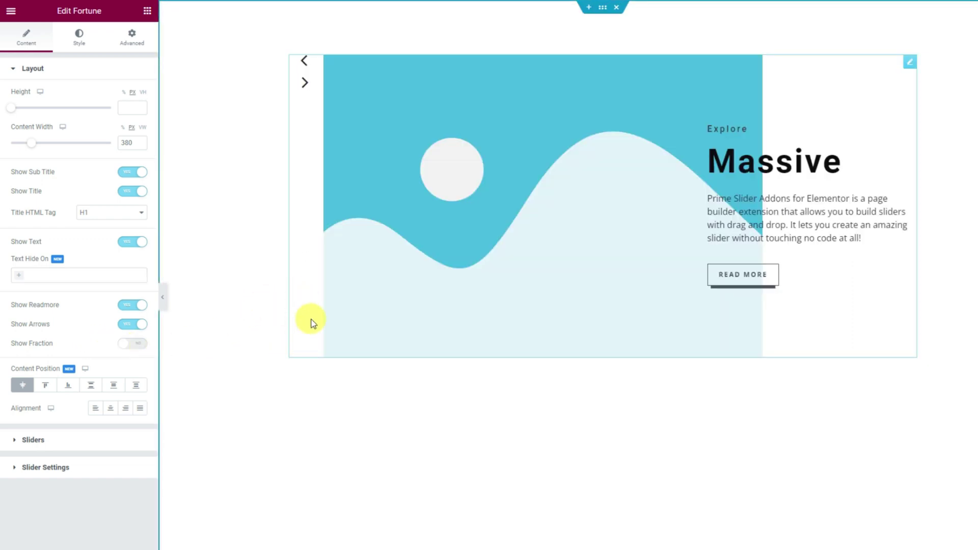
{"action": "left_click", "coordinate": [141, 344]}
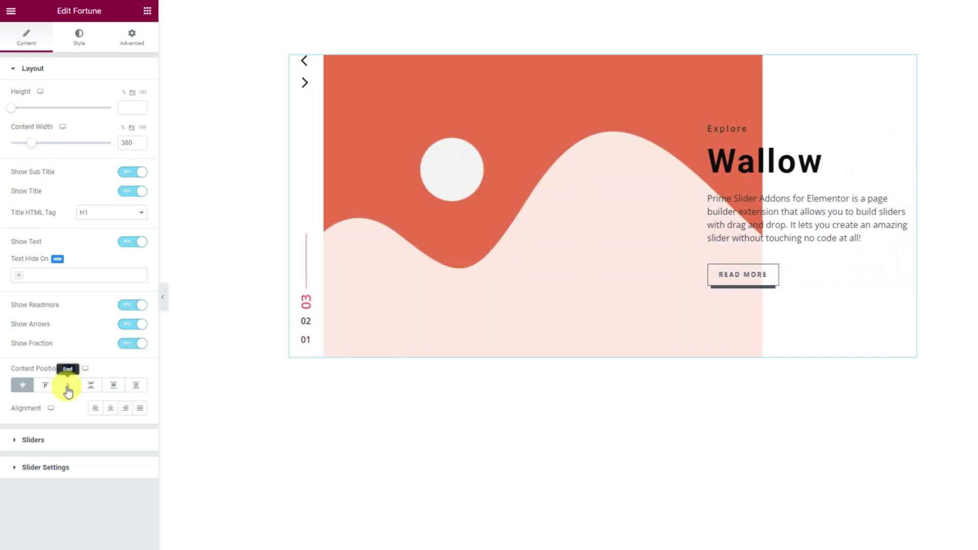
{"action": "left_click", "coordinate": [69, 391]}
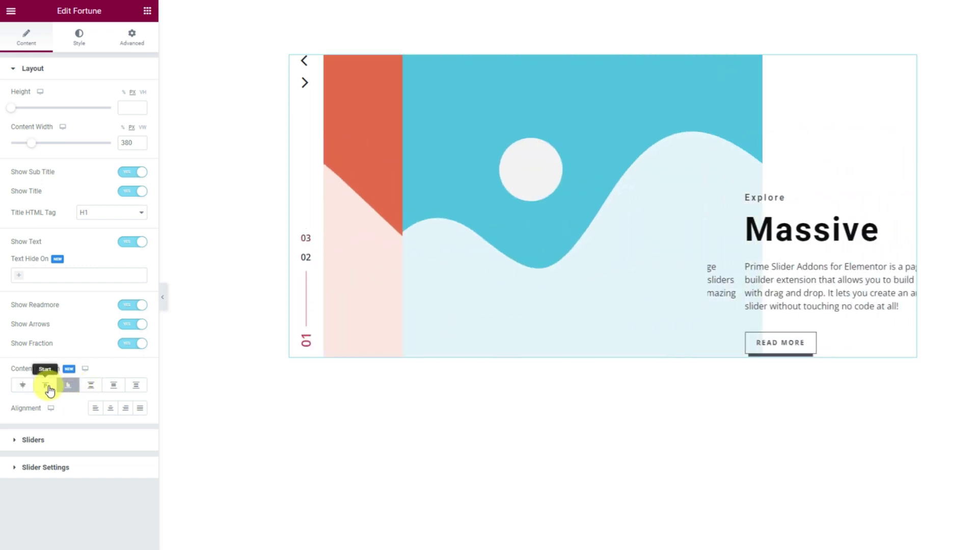
{"action": "left_click", "coordinate": [50, 389]}
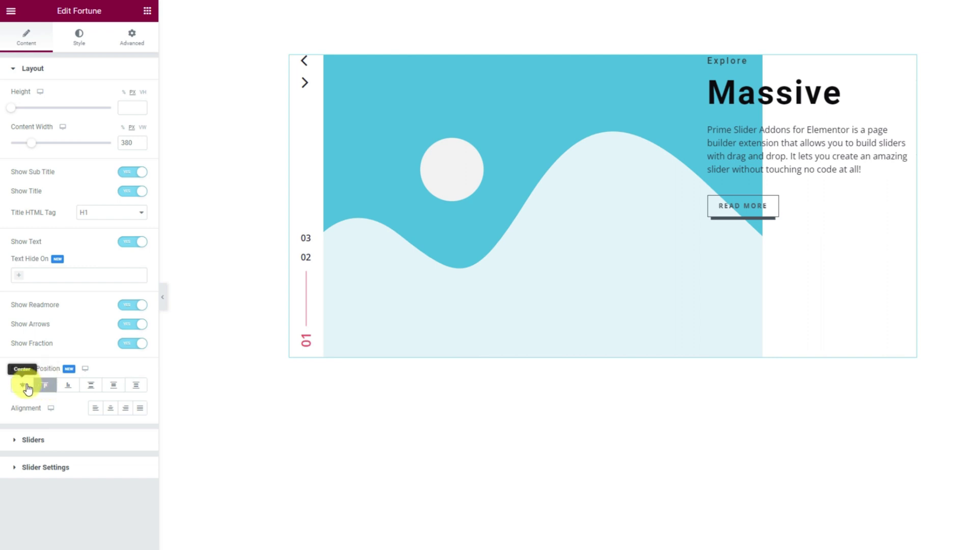
{"action": "left_click", "coordinate": [27, 389]}
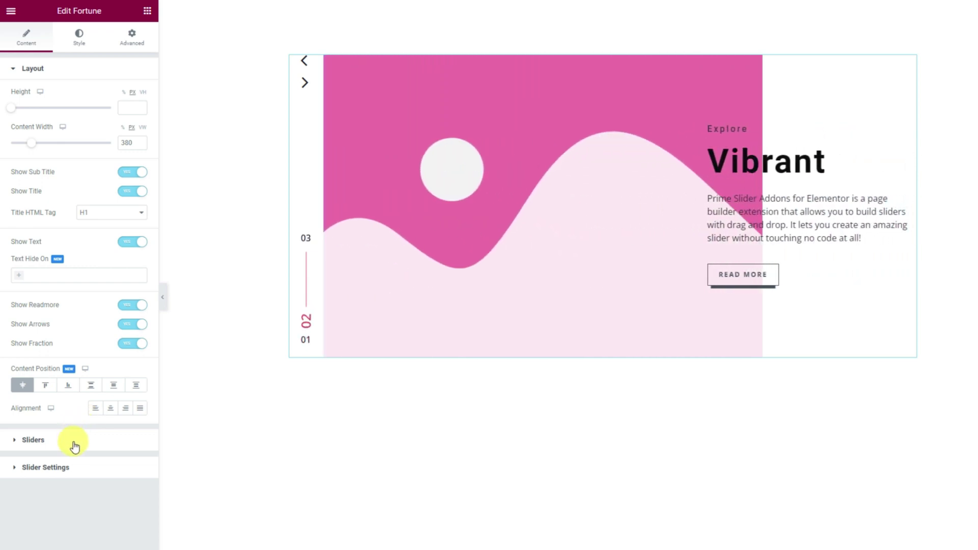
Change the first slide's sub title to Faux and its title to Succalents.
{"action": "left_click", "coordinate": [74, 447]}
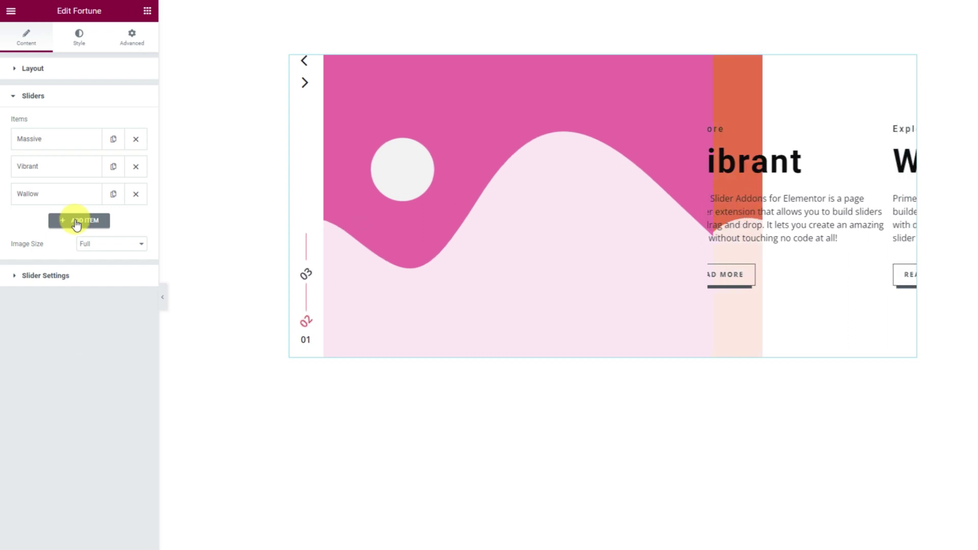
{"action": "left_click", "coordinate": [73, 145]}
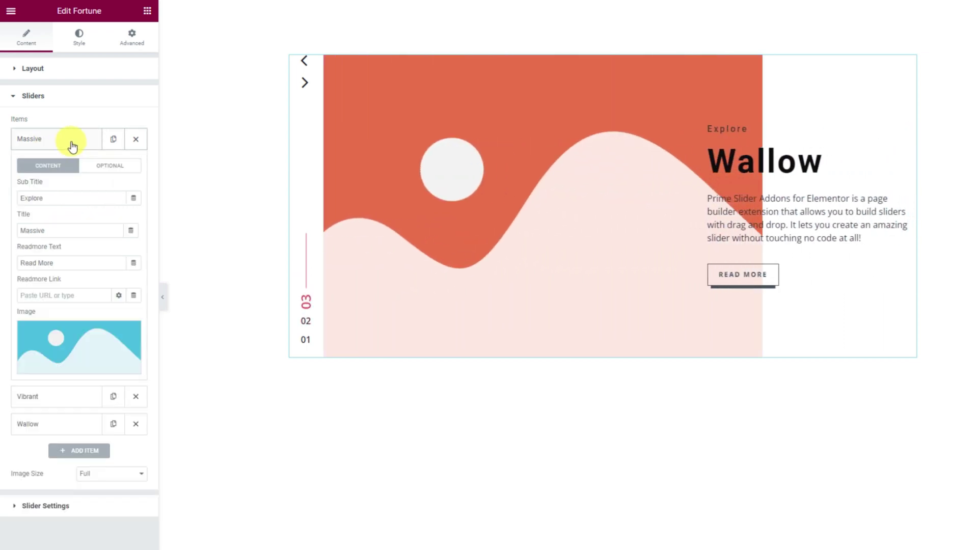
{"action": "left_click", "coordinate": [61, 199]}
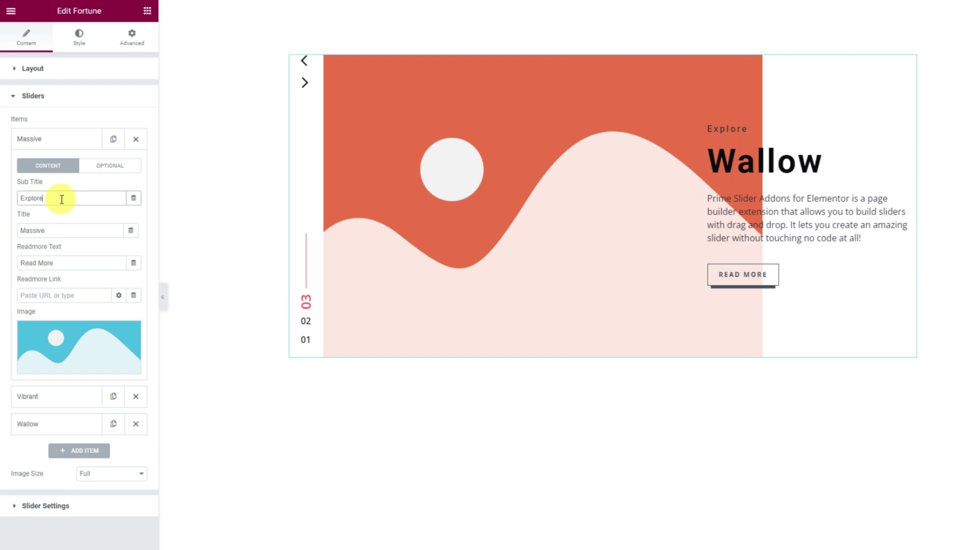
{"action": "left_click_drag", "start_coordinate": [61, 199], "coordinate": [6, 199]}
{"action": "type", "text": "Faux"}
{"action": "double_click", "coordinate": [54, 230]}
{"action": "type", "text": "Succalents"}
{"action": "left_click_drag", "start_coordinate": [70, 262], "coordinate": [11, 264]}
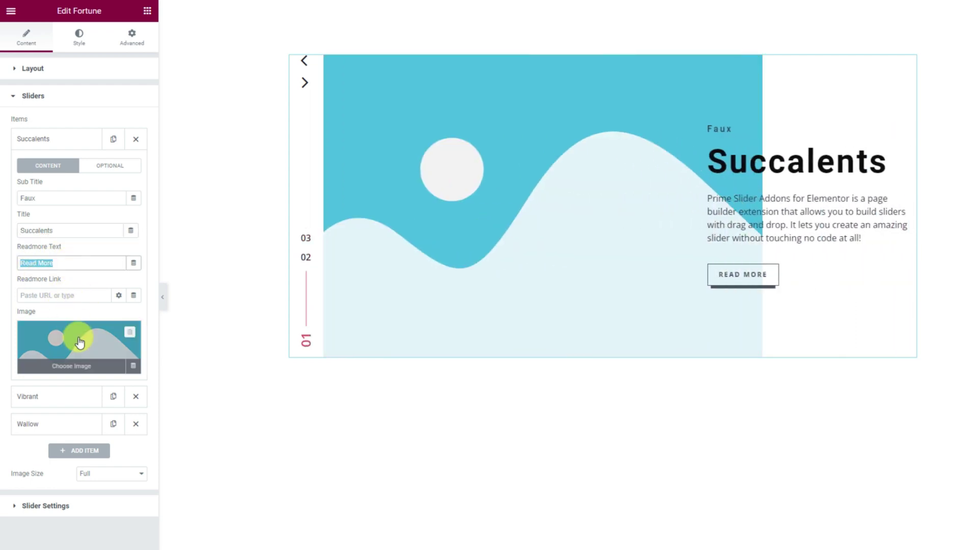
Give the first slide the red succulent photo, then preview the Aloe Vera Plants and Green Aloe Vera slides.
{"action": "left_click", "coordinate": [79, 344]}
{"action": "left_click", "coordinate": [167, 233]}
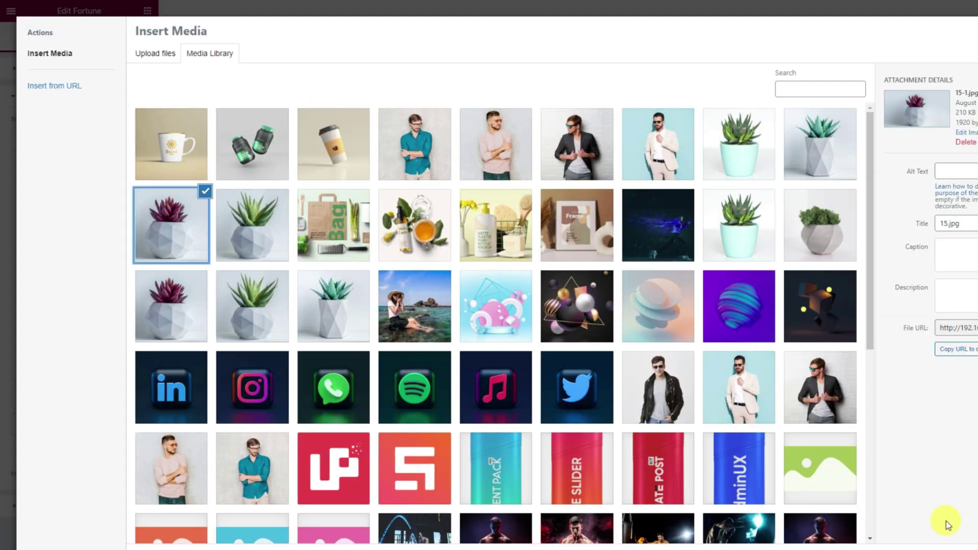
{"action": "key", "text": "Return"}
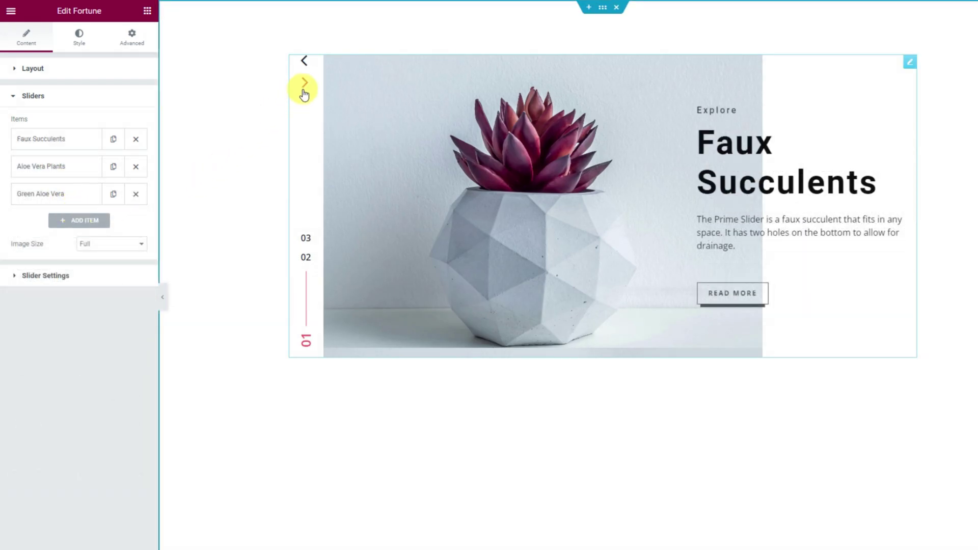
{"action": "left_click", "coordinate": [306, 84]}
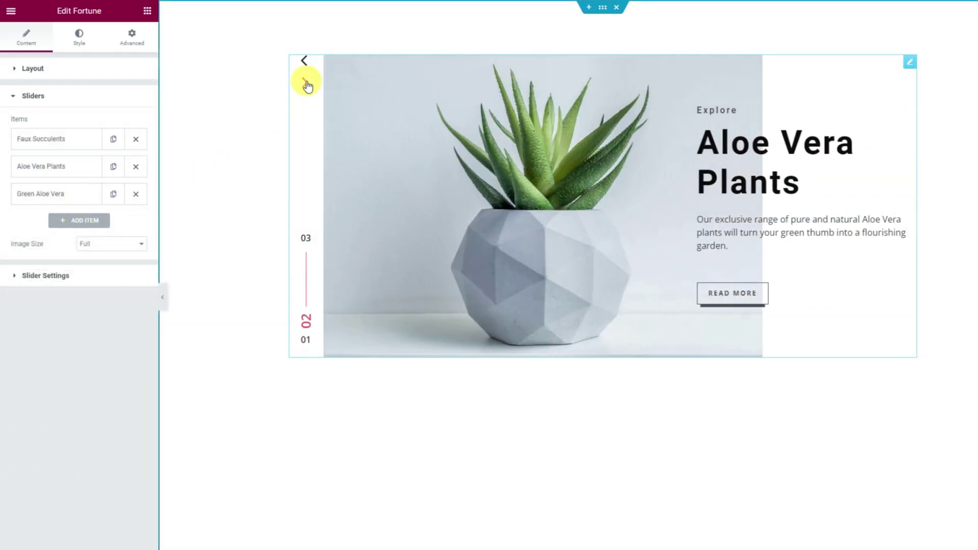
{"action": "left_click", "coordinate": [306, 83]}
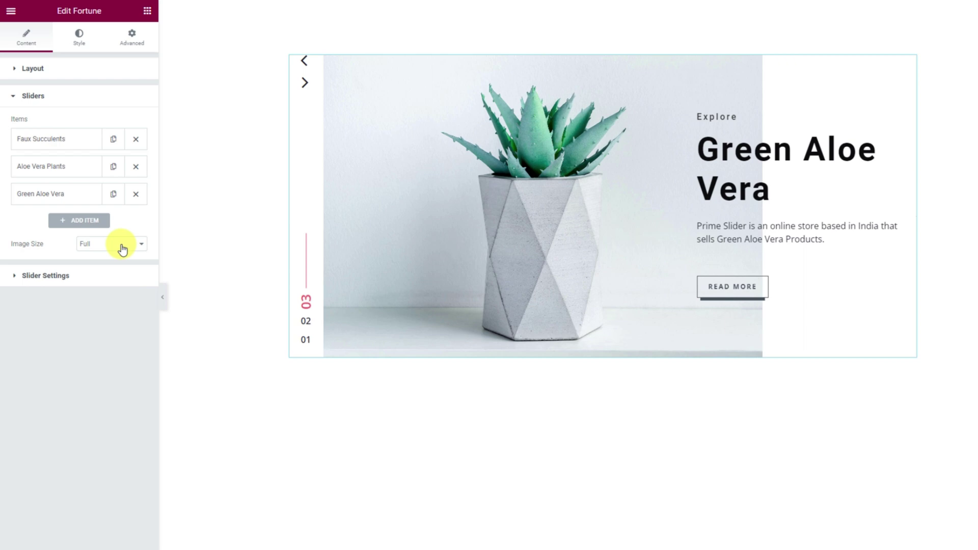
Switch off Autoplay in the Fortune slider's Slider Settings.
{"action": "left_click", "coordinate": [80, 278]}
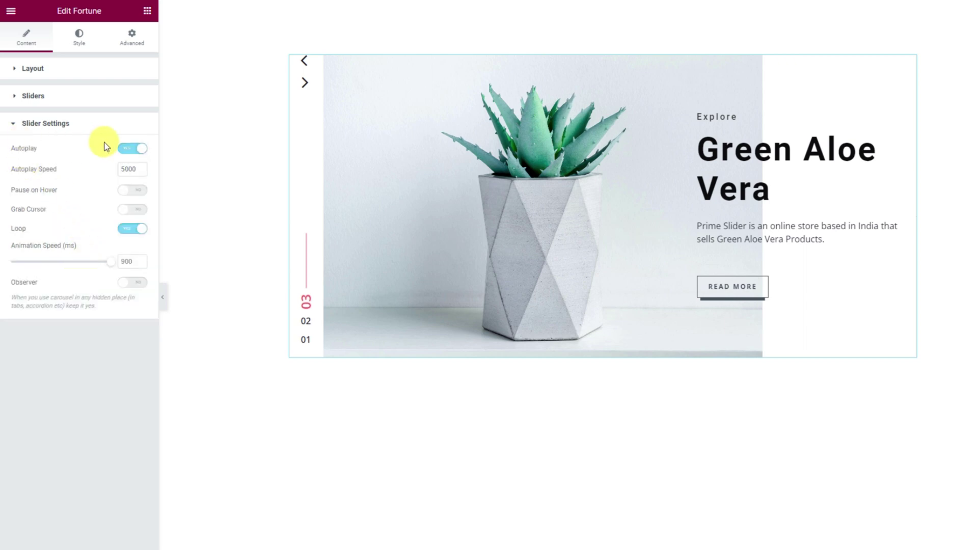
{"action": "left_click", "coordinate": [134, 149]}
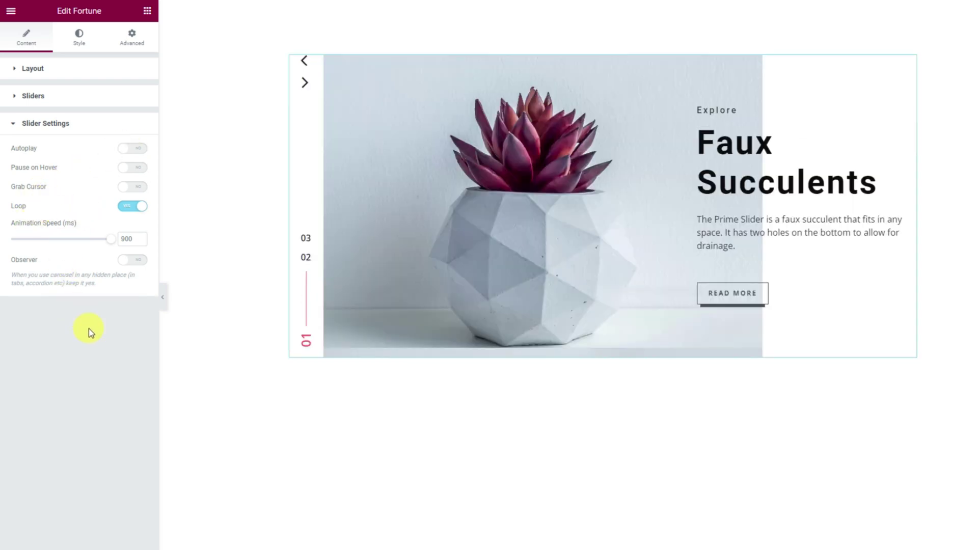
Add a gradient image overlay with first colour #FFFFFFC4 at location 40.
{"action": "left_click", "coordinate": [78, 45]}
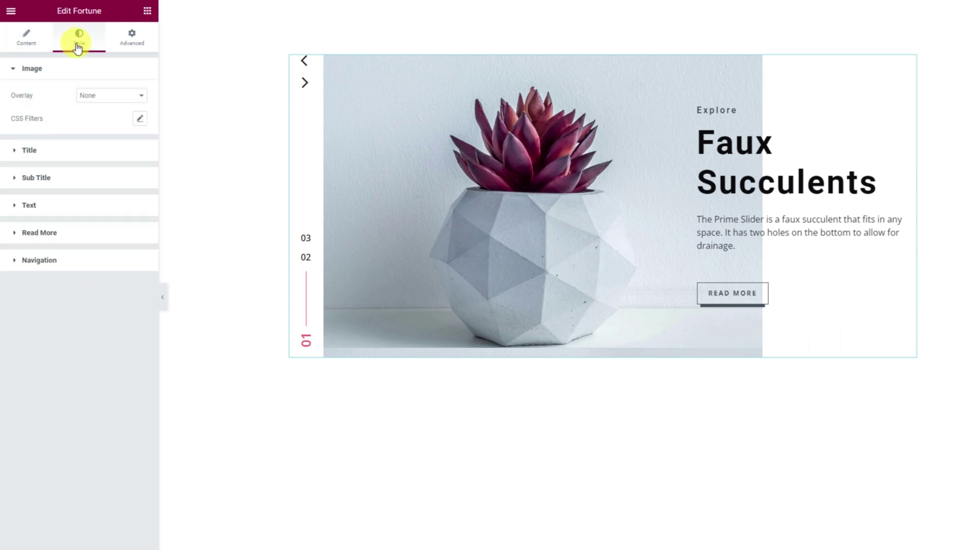
{"action": "left_click", "coordinate": [99, 97]}
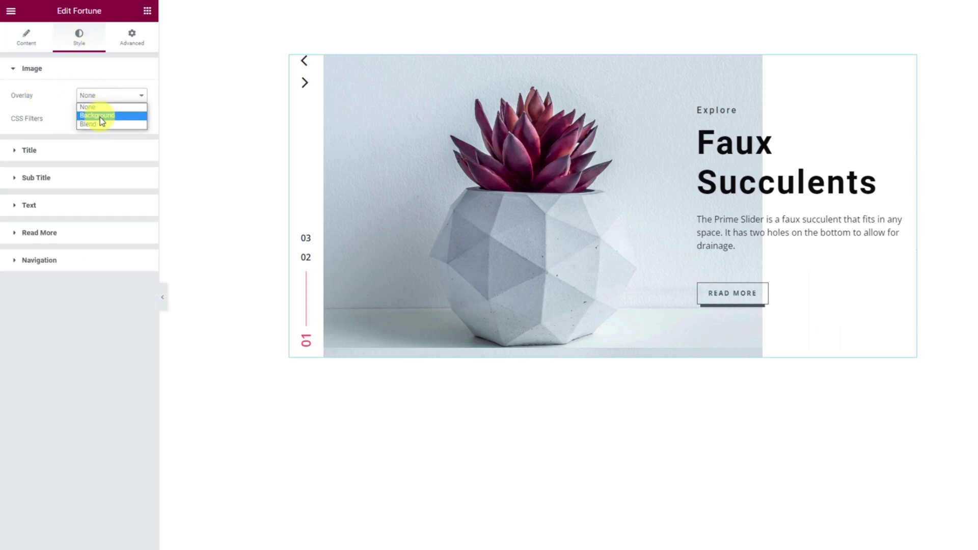
{"action": "left_click", "coordinate": [101, 116]}
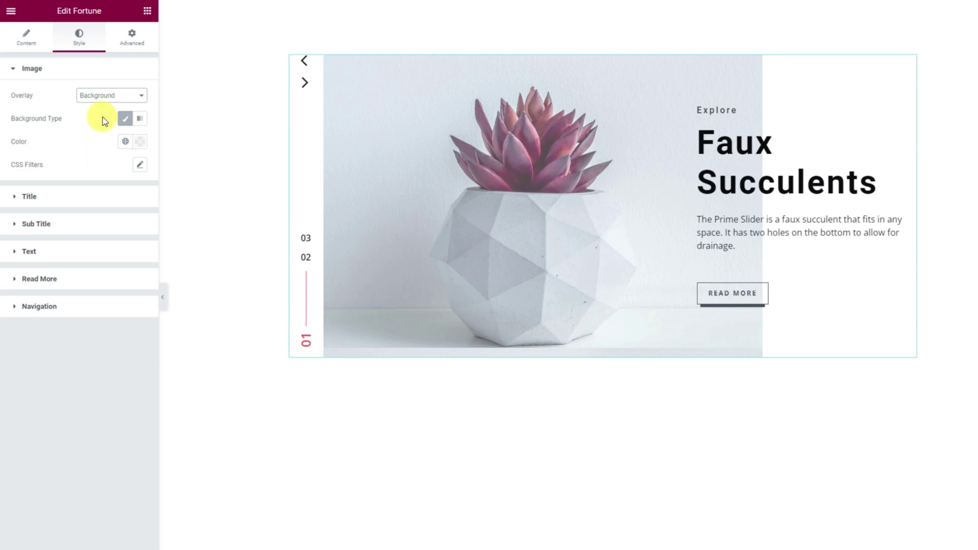
{"action": "left_click", "coordinate": [140, 118]}
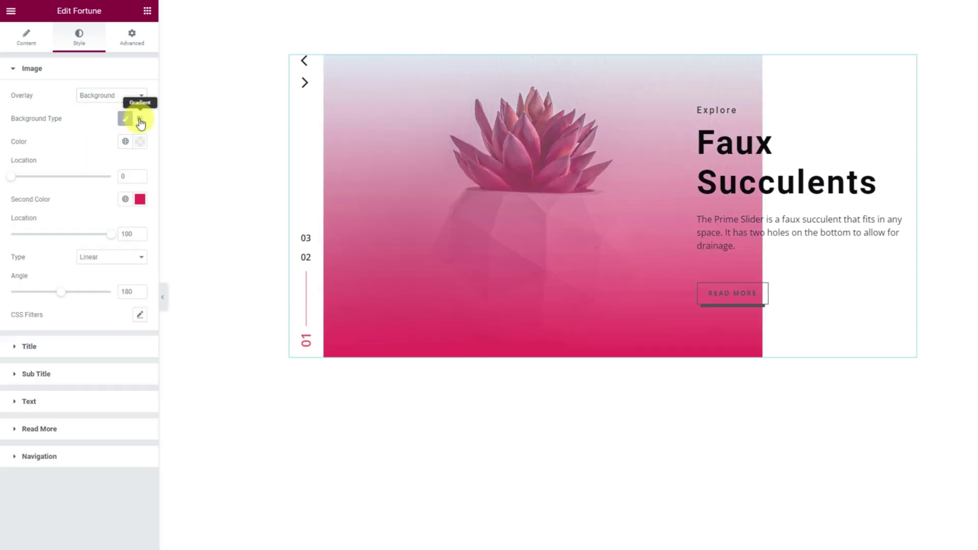
{"action": "left_click", "coordinate": [139, 147]}
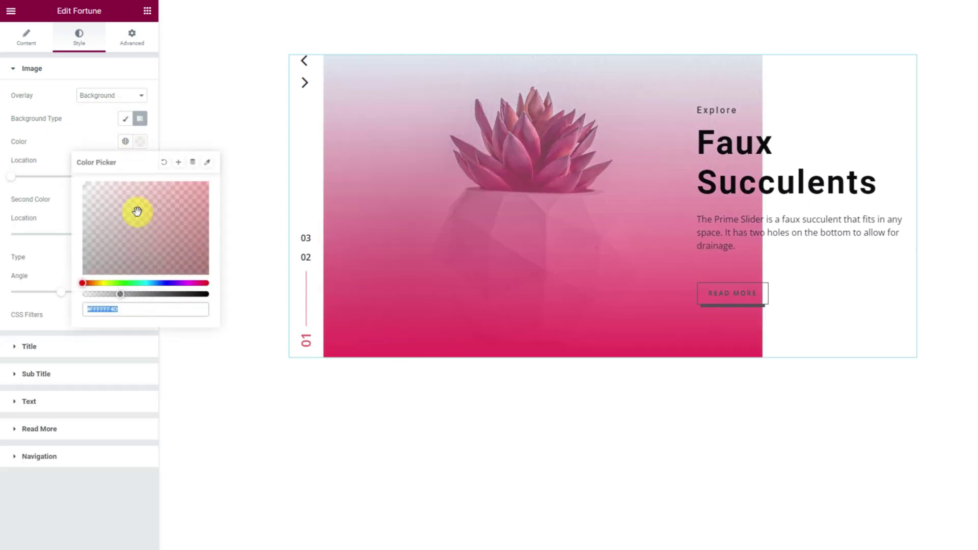
{"action": "left_click_drag", "start_coordinate": [118, 294], "coordinate": [184, 296]}
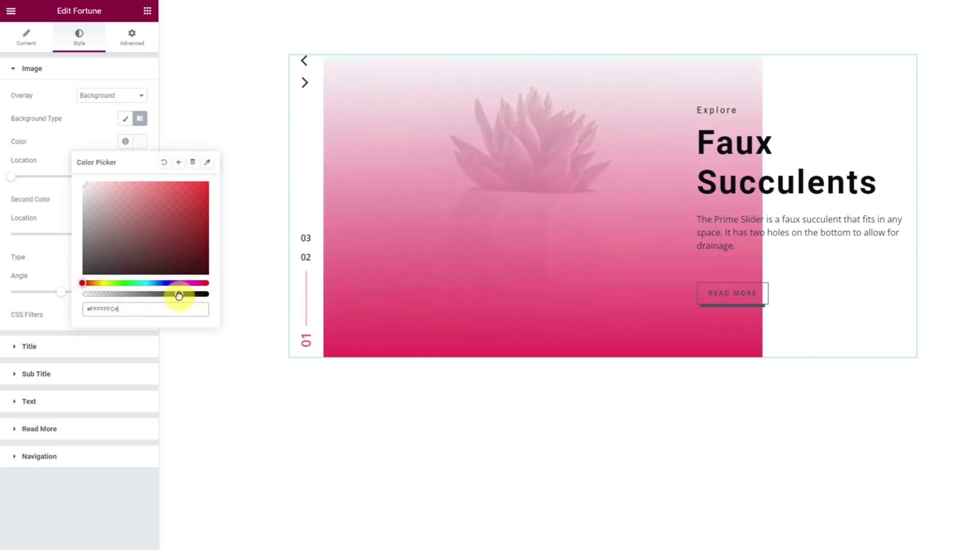
{"action": "left_click", "coordinate": [73, 135]}
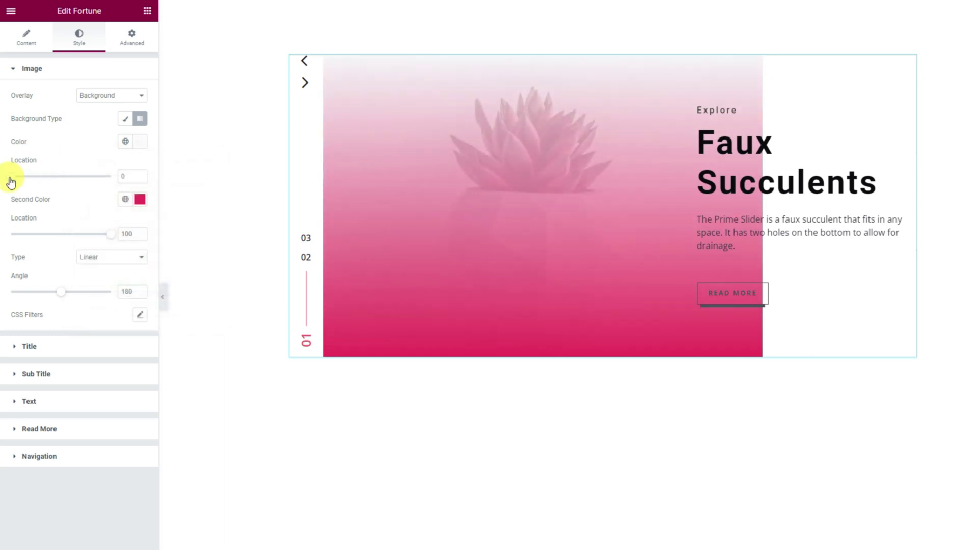
{"action": "left_click_drag", "start_coordinate": [11, 178], "coordinate": [49, 183]}
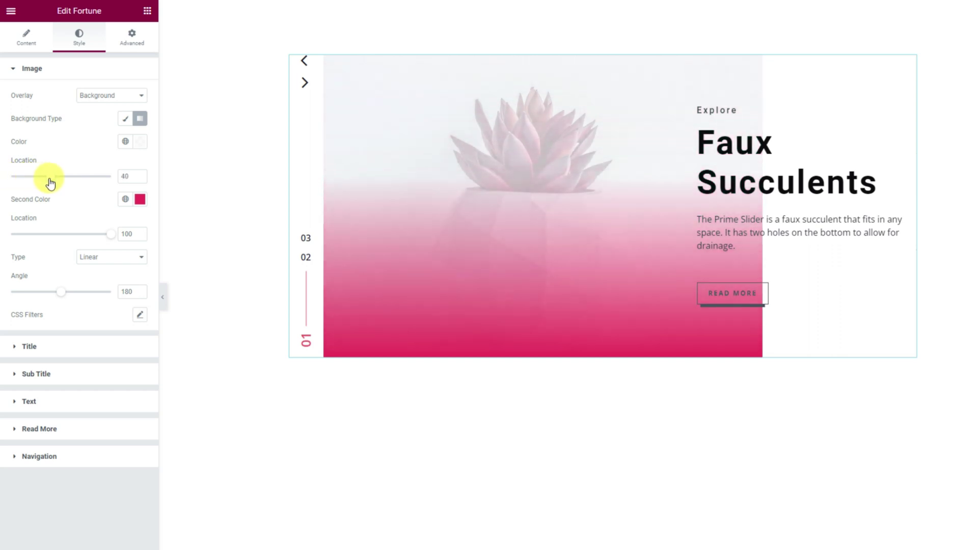
Make the second gradient colour transparent #00000000 and set the angle to 280.
{"action": "left_click", "coordinate": [139, 199]}
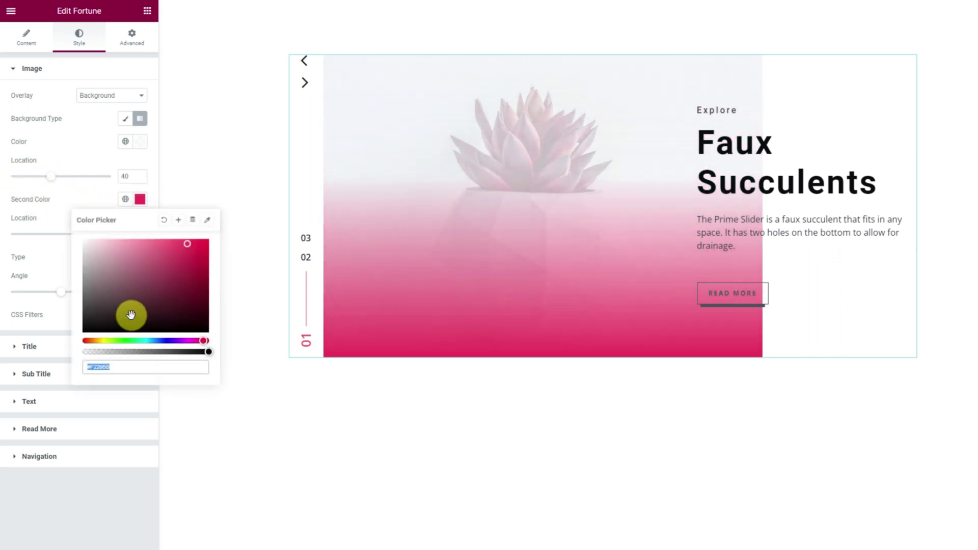
{"action": "left_click_drag", "start_coordinate": [131, 313], "coordinate": [66, 339]}
{"action": "left_click_drag", "start_coordinate": [209, 352], "coordinate": [81, 351]}
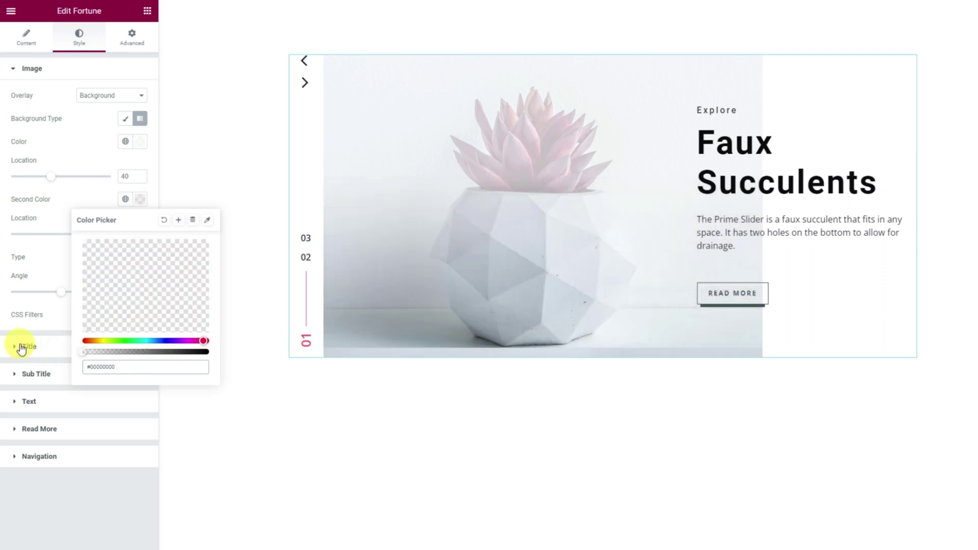
{"action": "left_click", "coordinate": [70, 200]}
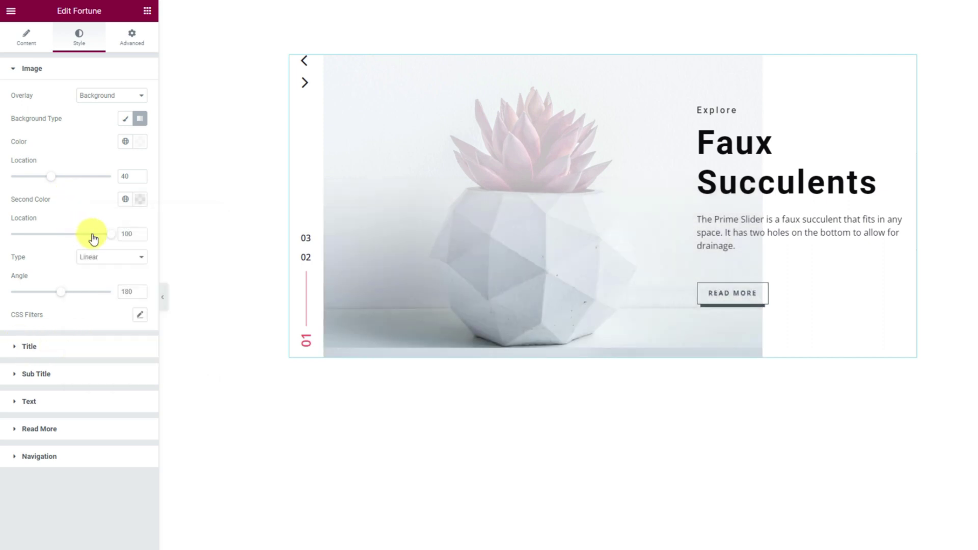
{"action": "left_click_drag", "start_coordinate": [66, 293], "coordinate": [88, 292]}
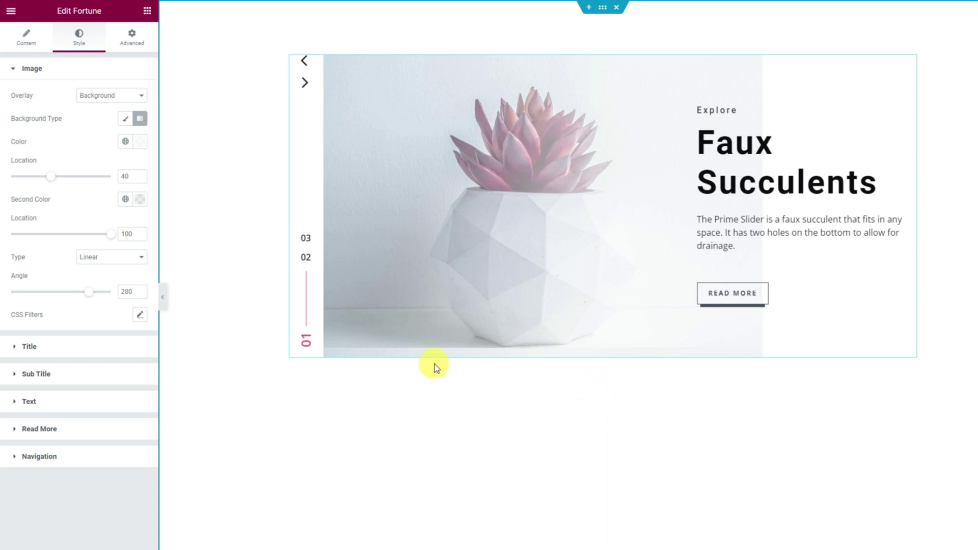
Colour the slide title black with the first word in plum #551537.
{"action": "left_click", "coordinate": [83, 349]}
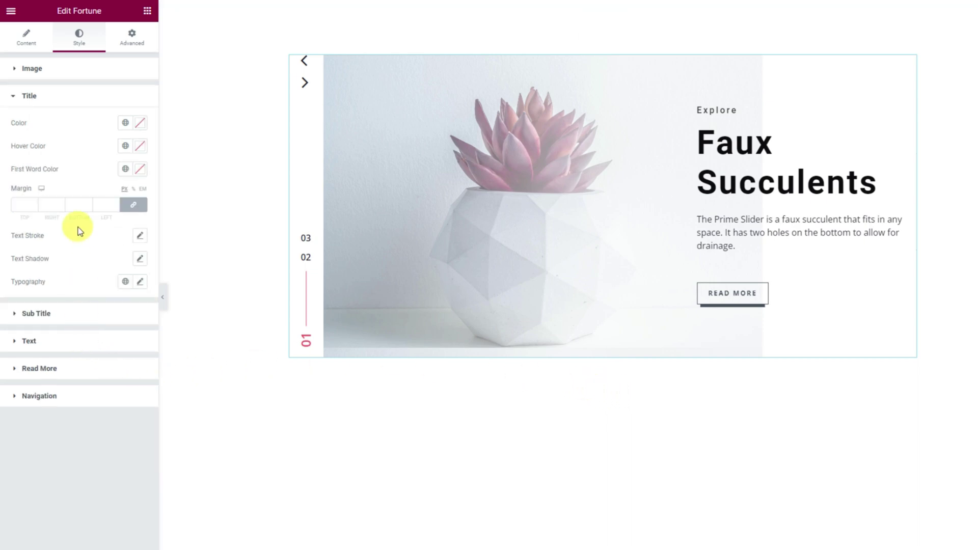
{"action": "left_click", "coordinate": [140, 122]}
{"action": "left_click_drag", "start_coordinate": [114, 185], "coordinate": [81, 267]}
{"action": "left_click", "coordinate": [72, 124]}
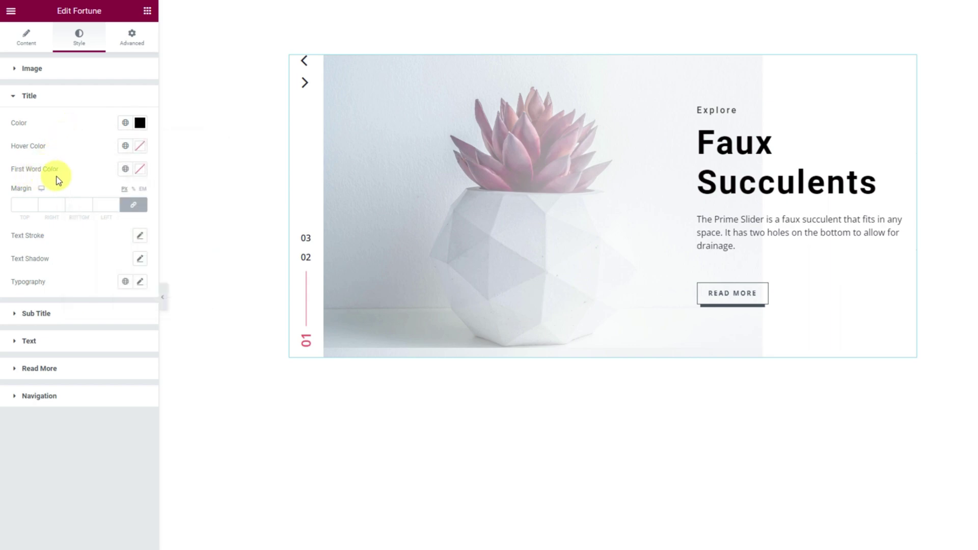
{"action": "left_click", "coordinate": [140, 168]}
{"action": "left_click", "coordinate": [127, 338]}
{"action": "type", "text": "#551537"}
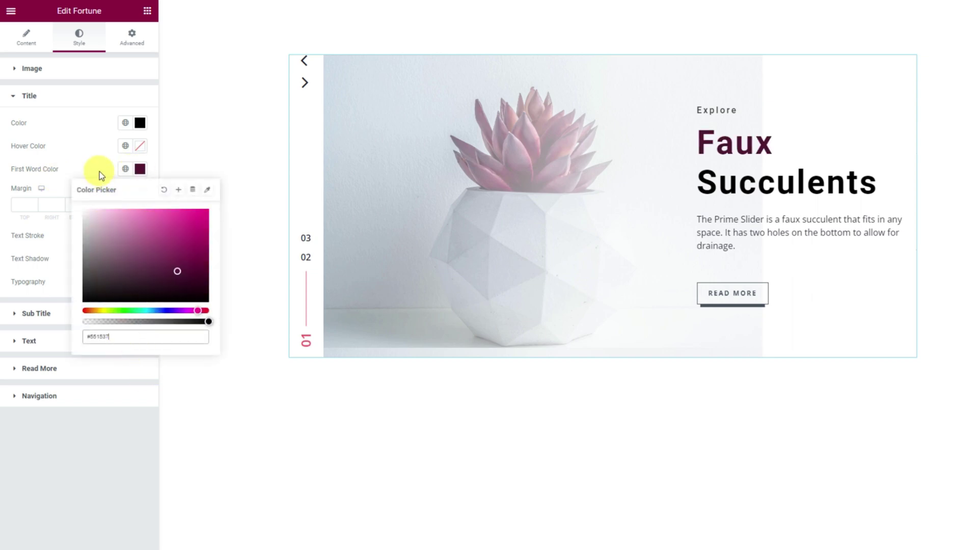
{"action": "left_click", "coordinate": [99, 171]}
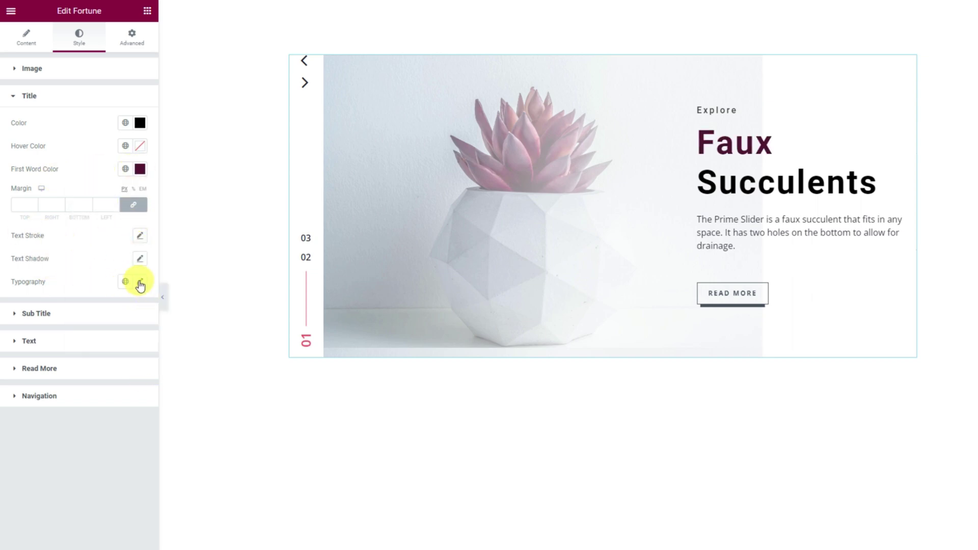
Set the title typography to Poppins, size 50, weight 700, uppercase.
{"action": "left_click", "coordinate": [140, 283]}
{"action": "left_click", "coordinate": [113, 336]}
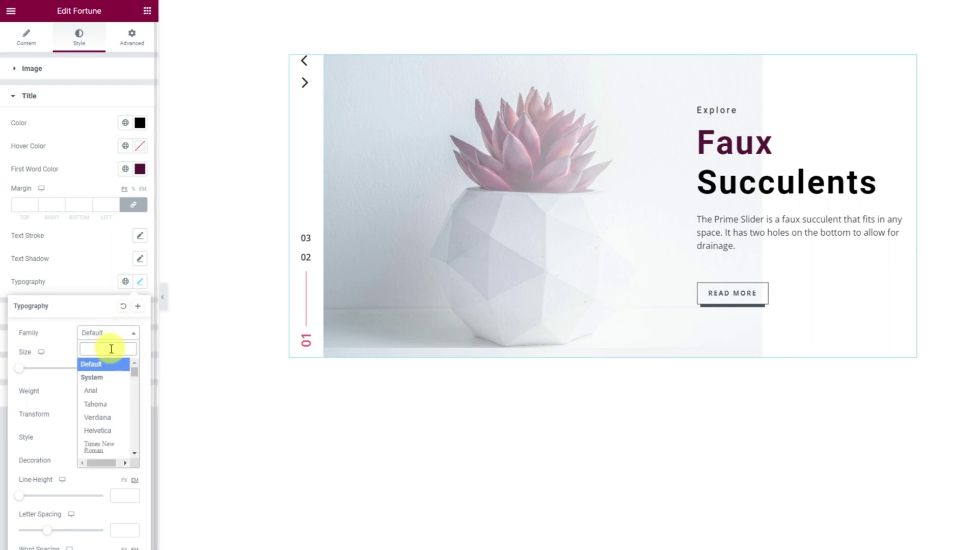
{"action": "type", "text": "popp"}
{"action": "left_click", "coordinate": [105, 377]}
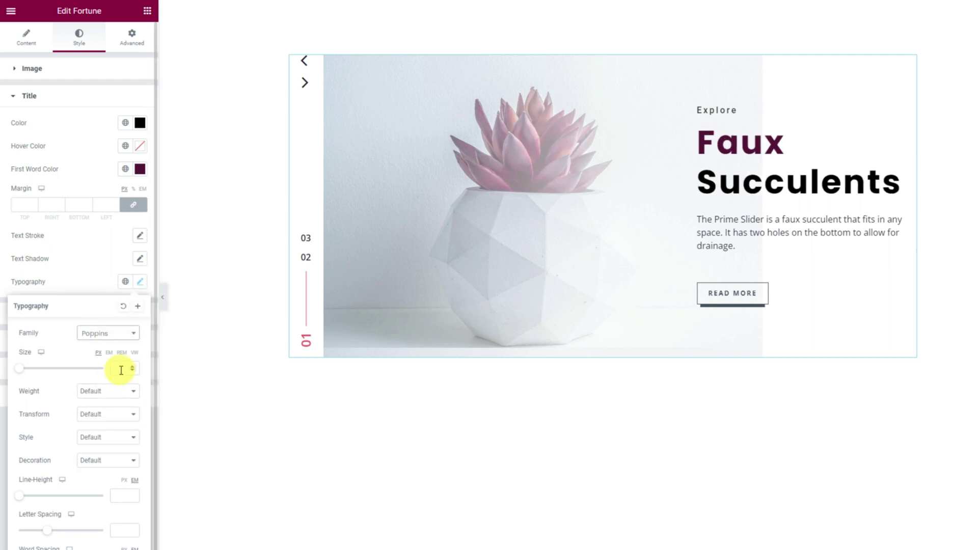
{"action": "left_click", "coordinate": [133, 368]}
{"action": "type", "text": "50"}
{"action": "left_click", "coordinate": [107, 391]}
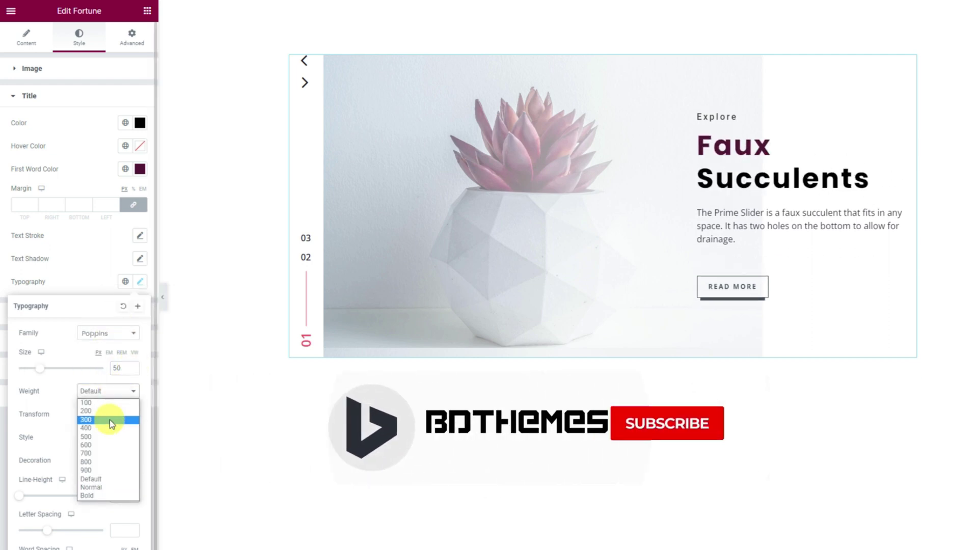
{"action": "left_click", "coordinate": [109, 457]}
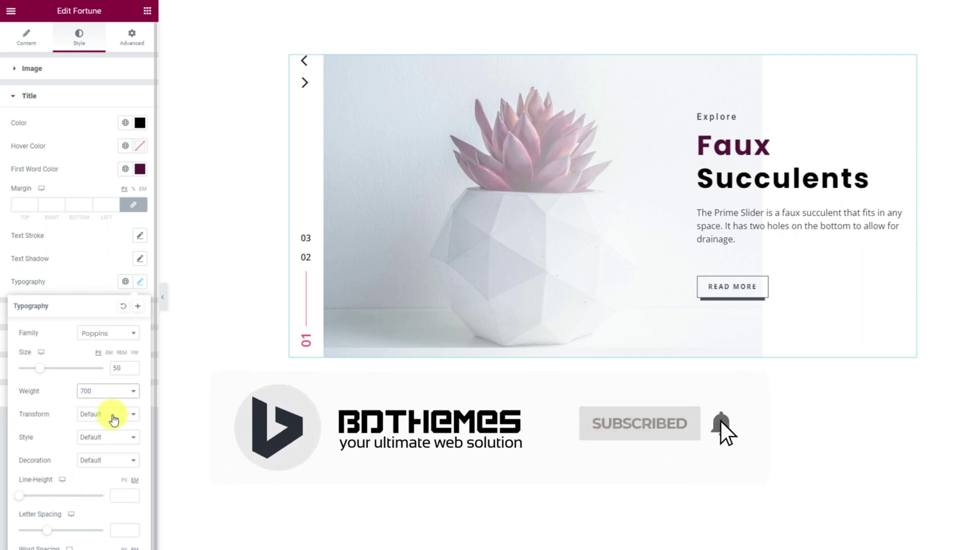
{"action": "left_click", "coordinate": [108, 413]}
{"action": "left_click", "coordinate": [108, 435]}
{"action": "left_click", "coordinate": [86, 283]}
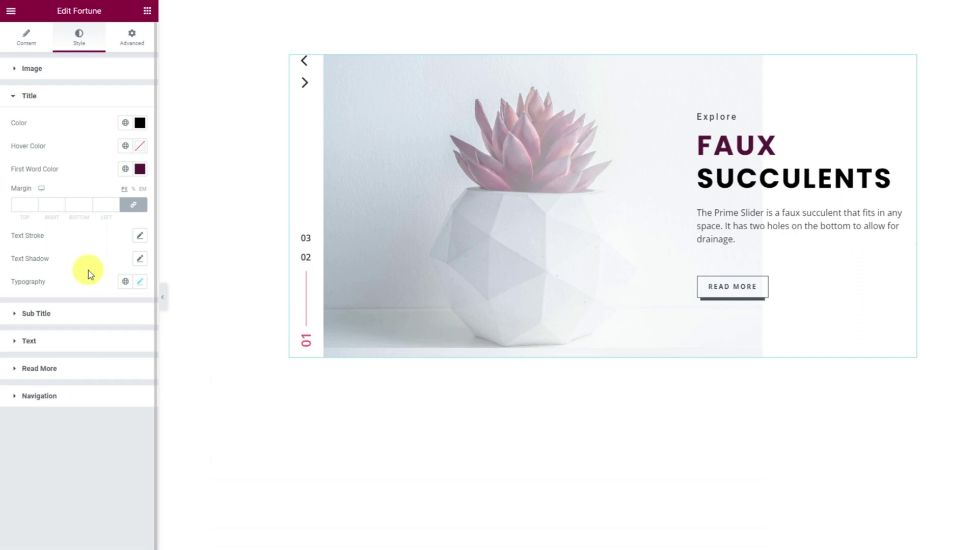
Set the subtitle colour to dark plum.
{"action": "left_click", "coordinate": [78, 319]}
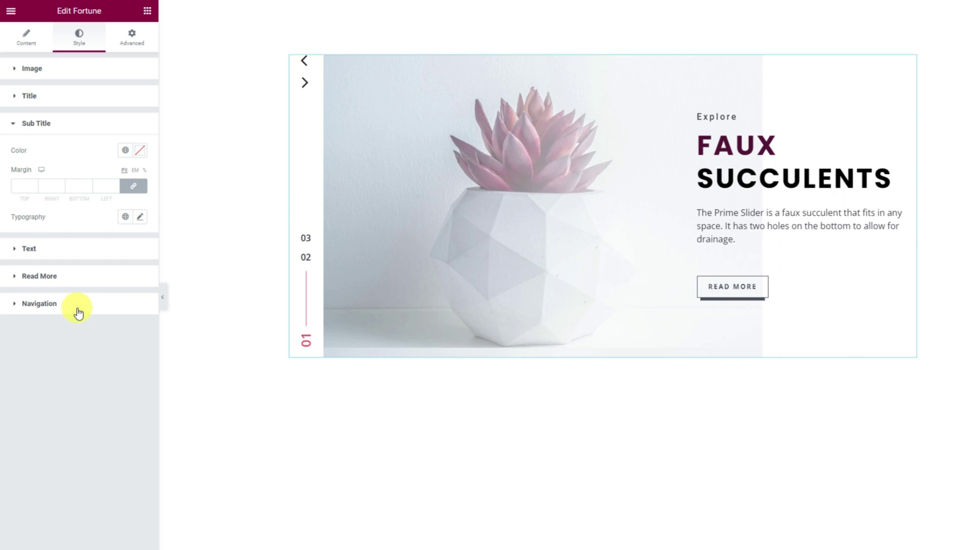
{"action": "left_click", "coordinate": [140, 150]}
{"action": "left_click", "coordinate": [127, 312]}
{"action": "key", "text": "ctrl+v"}
{"action": "key", "text": "Return"}
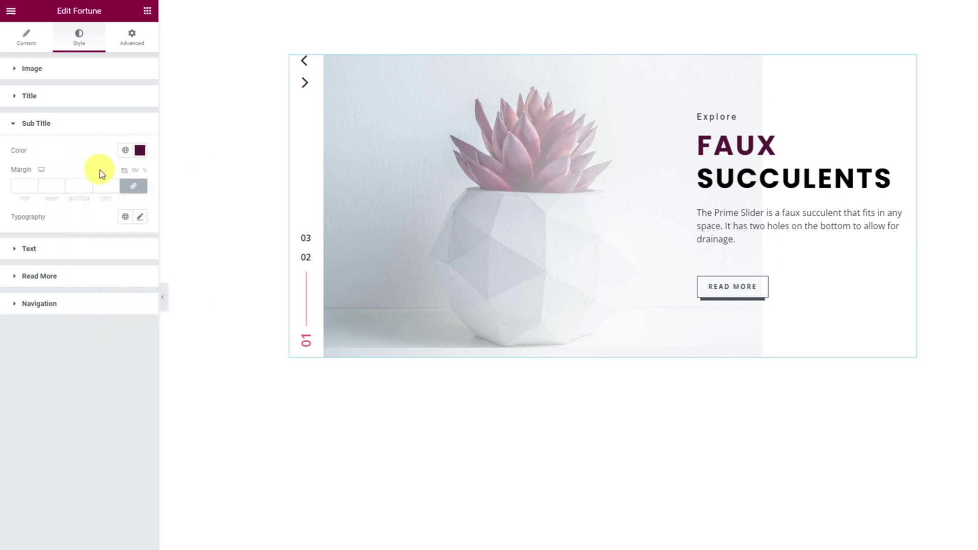
Set the subtitle typography to Poppins, weight 600, uppercase.
{"action": "left_click", "coordinate": [139, 219]}
{"action": "left_click", "coordinate": [108, 269]}
{"action": "type", "text": "popp"}
{"action": "key", "text": "Return"}
{"action": "left_click", "coordinate": [99, 326]}
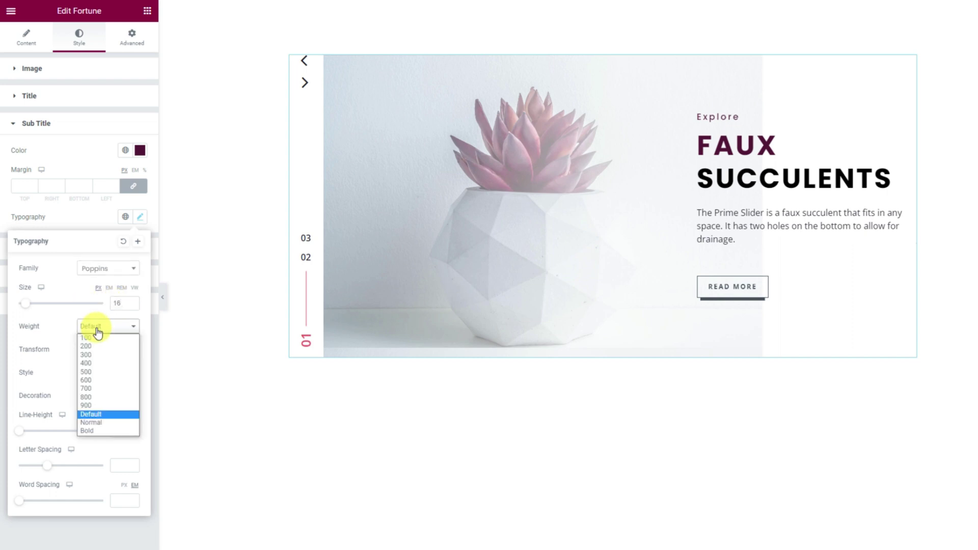
{"action": "left_click", "coordinate": [98, 381]}
{"action": "left_click", "coordinate": [97, 349]}
{"action": "left_click", "coordinate": [100, 371]}
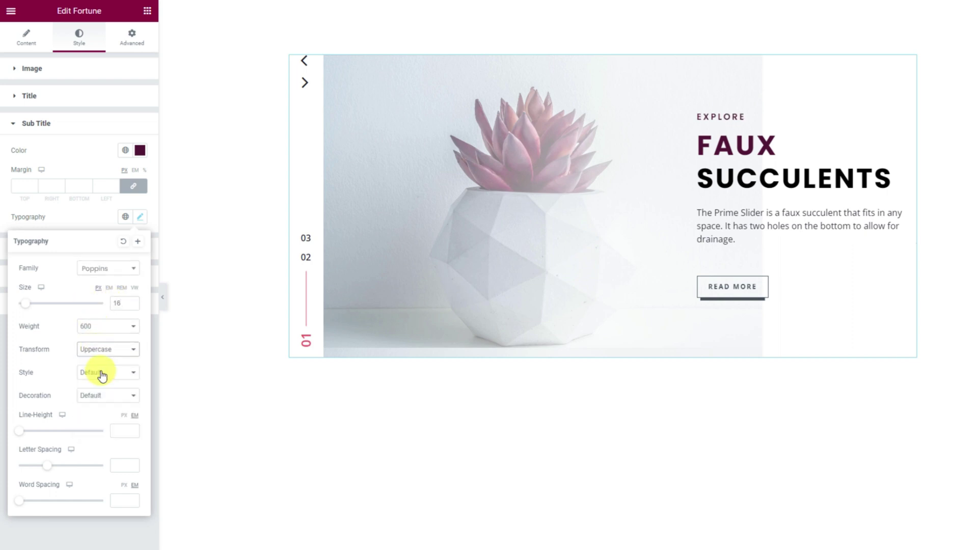
{"action": "left_click", "coordinate": [86, 225]}
Colour the description text dark grey #3A3A3A.
{"action": "left_click", "coordinate": [88, 254]}
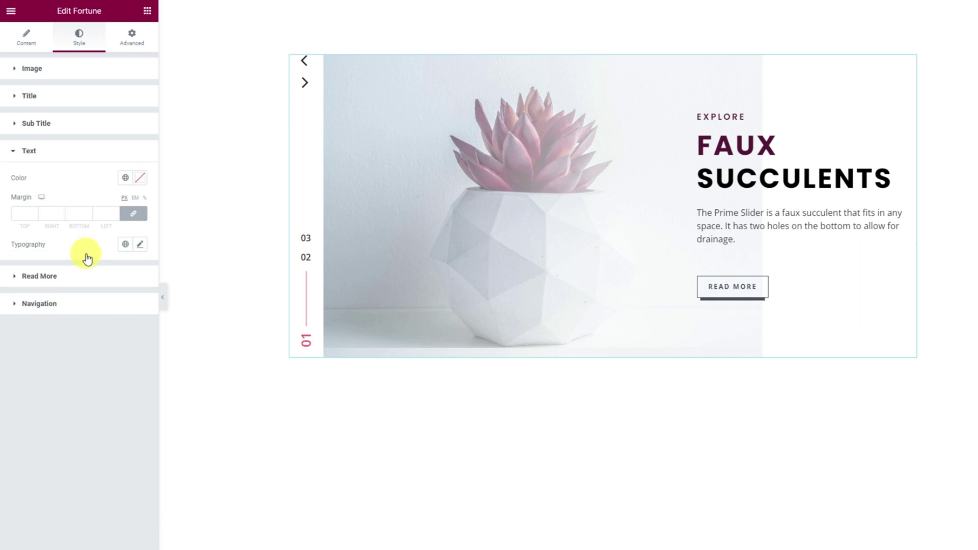
{"action": "left_click", "coordinate": [141, 181]}
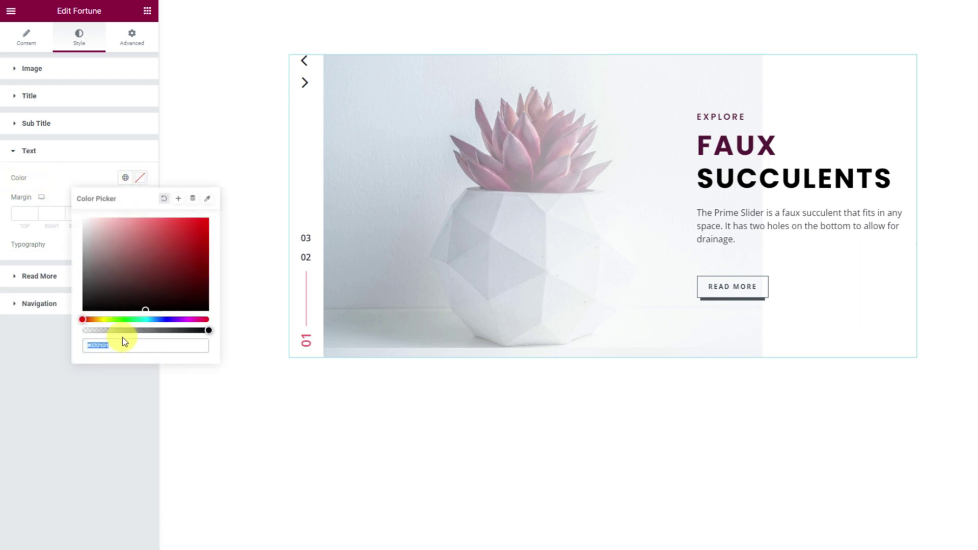
{"action": "type", "text": "#3A3A3A"}
{"action": "left_click", "coordinate": [94, 178]}
Set the description typography to Open Sans, weight 400, line height 1.8.
{"action": "left_click", "coordinate": [140, 244]}
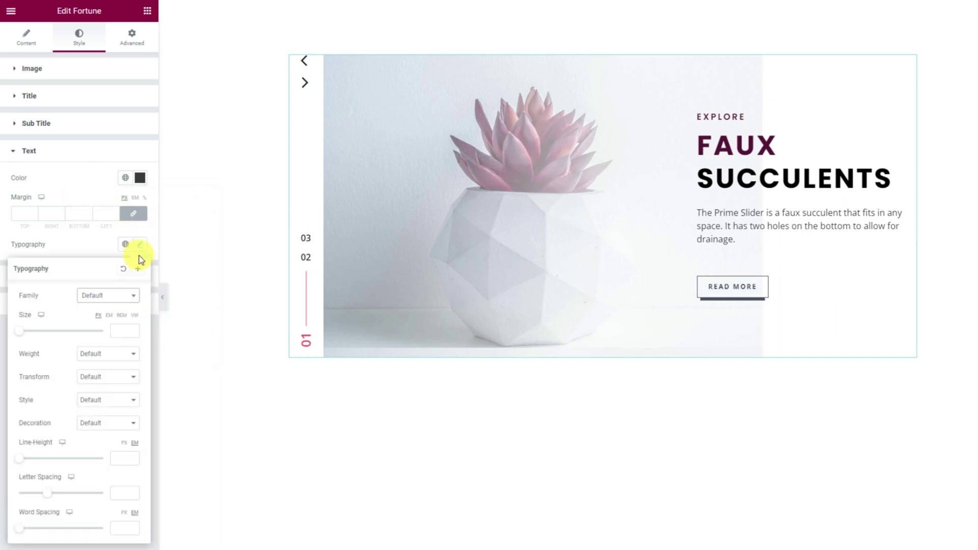
{"action": "left_click", "coordinate": [105, 296]}
{"action": "type", "text": "open"}
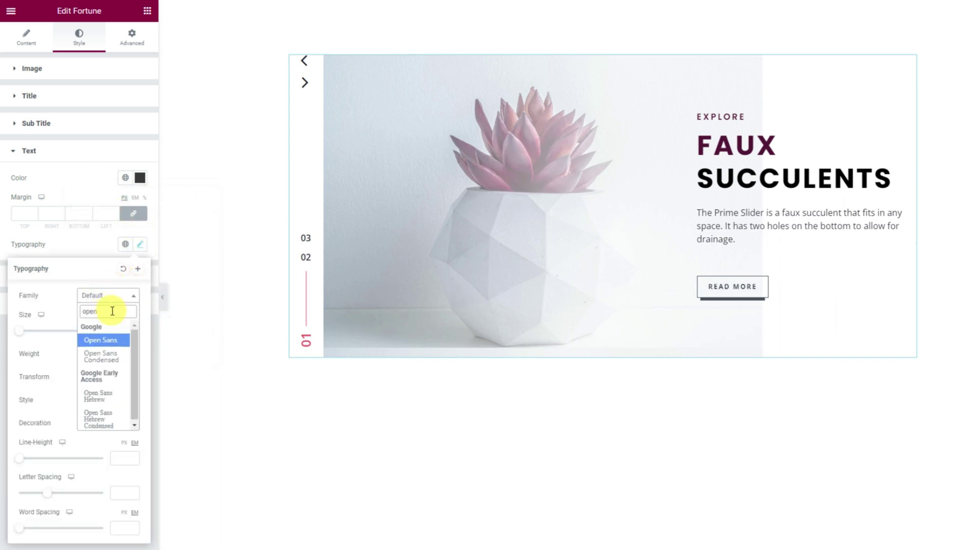
{"action": "left_click", "coordinate": [107, 339]}
{"action": "left_click", "coordinate": [104, 354]}
{"action": "left_click", "coordinate": [100, 399]}
{"action": "left_click", "coordinate": [26, 458]}
{"action": "left_click_drag", "start_coordinate": [35, 462], "coordinate": [38, 462]}
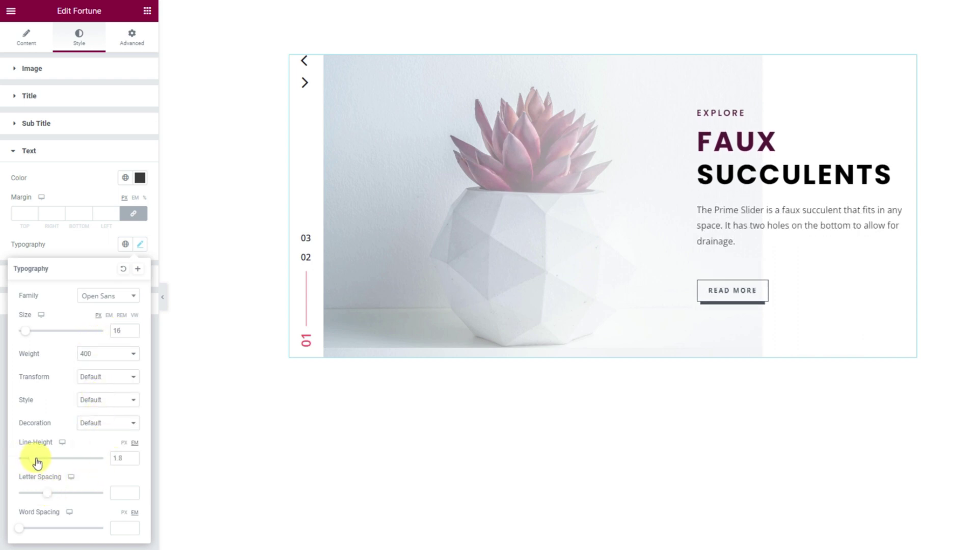
{"action": "left_click", "coordinate": [67, 253]}
Make the Read More button filled with plum #551537.
{"action": "left_click", "coordinate": [77, 284]}
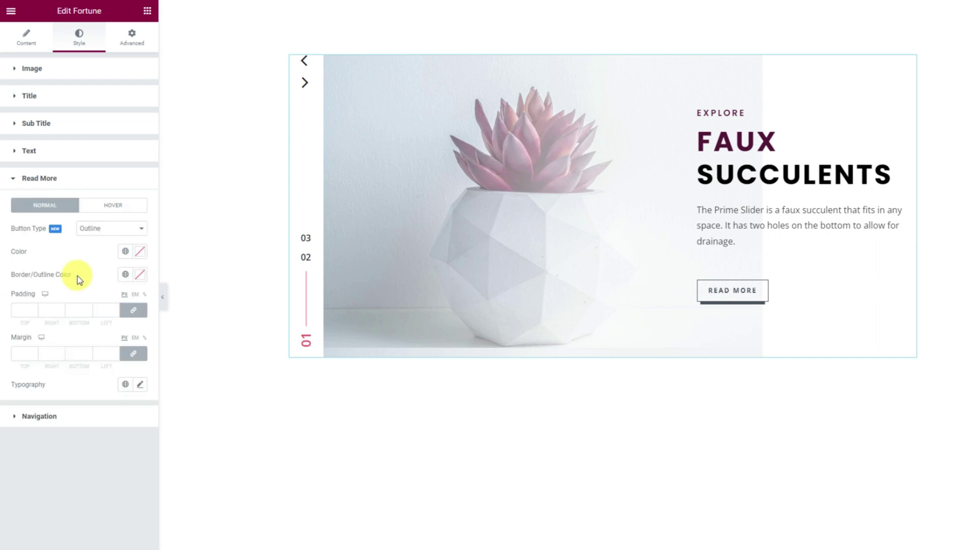
{"action": "left_click", "coordinate": [109, 236]}
{"action": "left_click", "coordinate": [95, 240]}
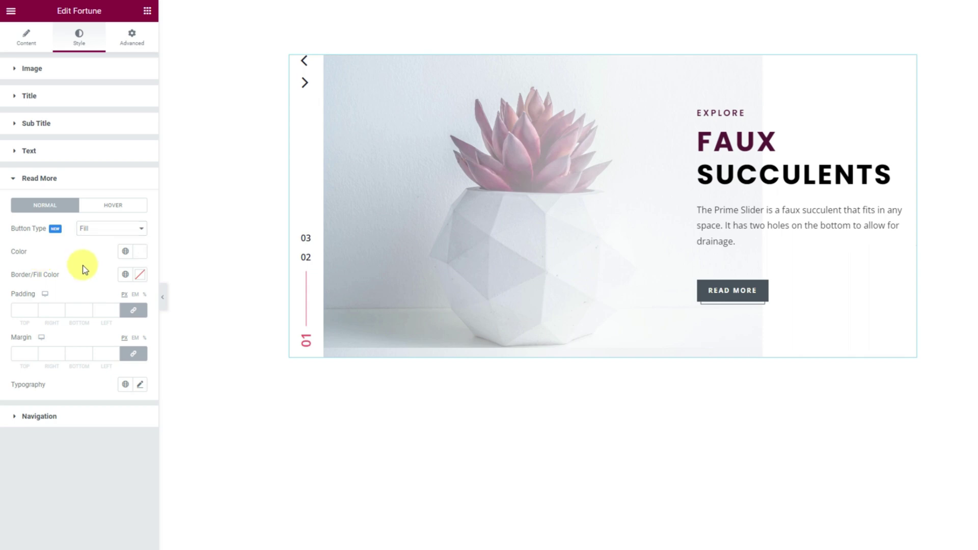
{"action": "left_click", "coordinate": [141, 283]}
{"action": "type", "text": "#551537"}
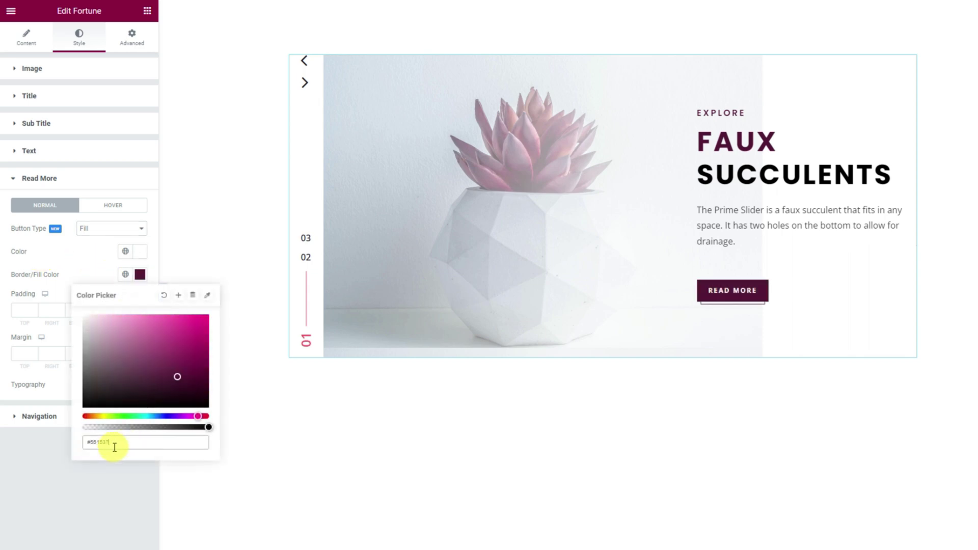
{"action": "left_click", "coordinate": [96, 267]}
Give the button's hover state white text and a black fill.
{"action": "left_click", "coordinate": [120, 205]}
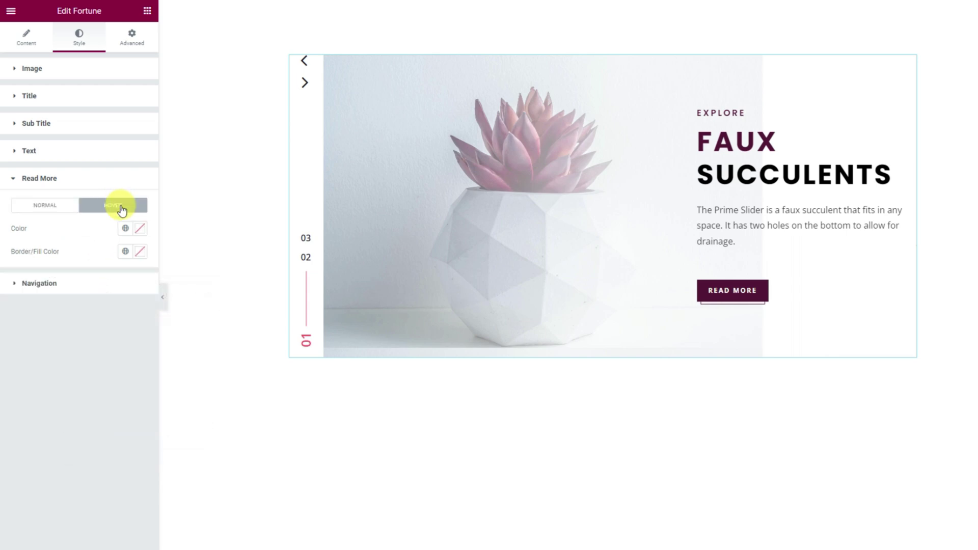
{"action": "left_click", "coordinate": [141, 233]}
{"action": "left_click", "coordinate": [69, 234]}
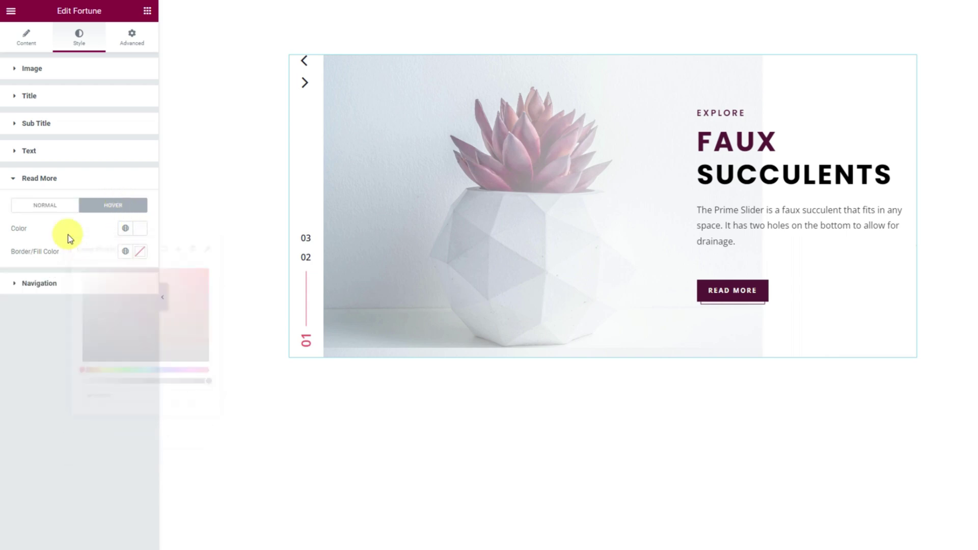
{"action": "left_click", "coordinate": [138, 255]}
{"action": "left_click", "coordinate": [113, 379]}
{"action": "left_click", "coordinate": [71, 349]}
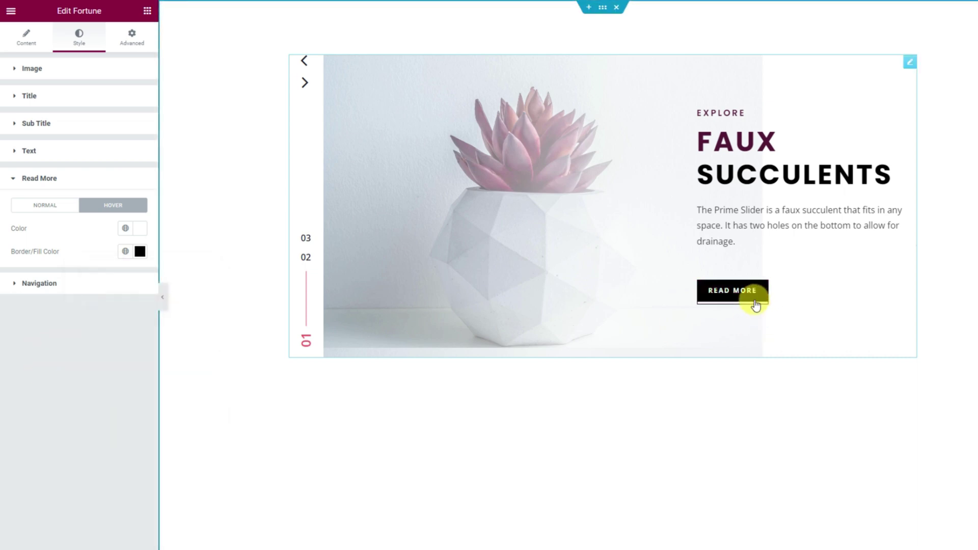
Set the button padding to 12/20/12/20.
{"action": "left_click", "coordinate": [47, 205]}
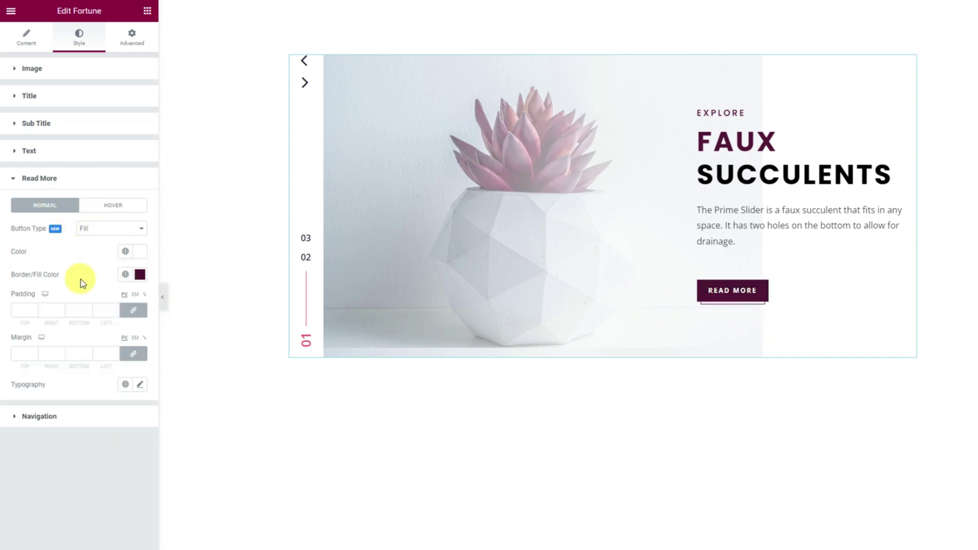
{"action": "left_click", "coordinate": [22, 313]}
{"action": "type", "text": "12"}
{"action": "left_click", "coordinate": [133, 310]}
{"action": "double_click", "coordinate": [42, 312]}
{"action": "type", "text": "20"}
{"action": "double_click", "coordinate": [101, 310]}
{"action": "type", "text": "20"}
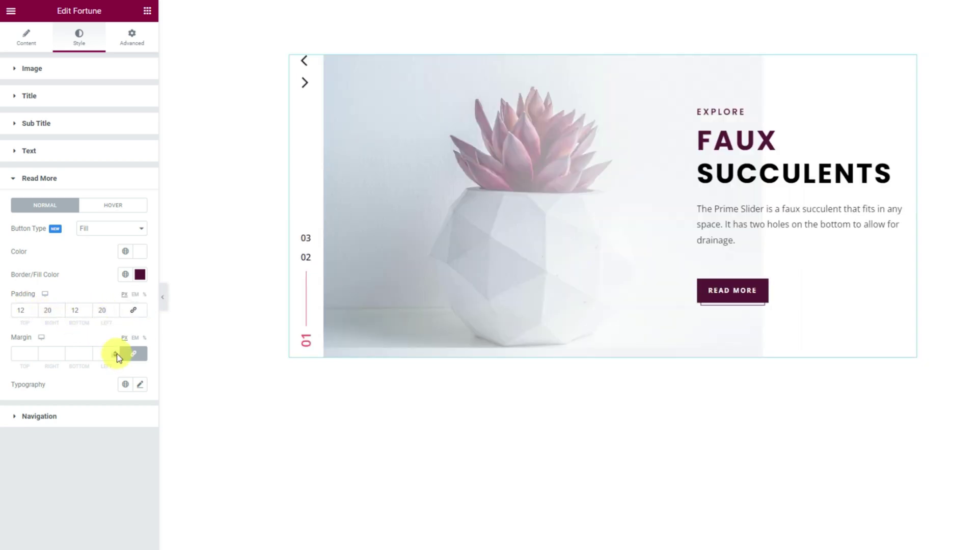
Set the button label typography to Poppins, weight 600.
{"action": "left_click", "coordinate": [140, 385]}
{"action": "left_click", "coordinate": [112, 437]}
{"action": "type", "text": "po"}
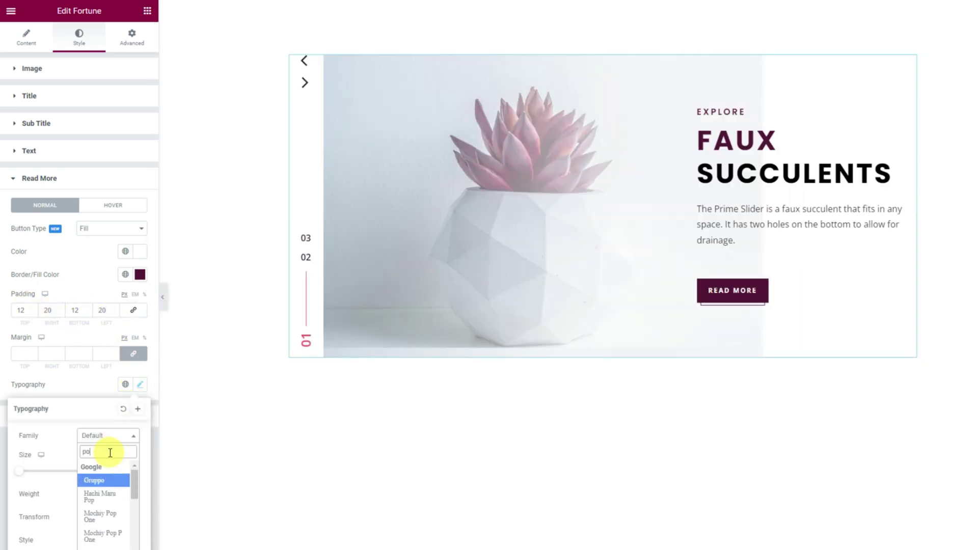
{"action": "type", "text": "pp"}
{"action": "left_click", "coordinate": [112, 477]}
{"action": "left_click", "coordinate": [87, 492]}
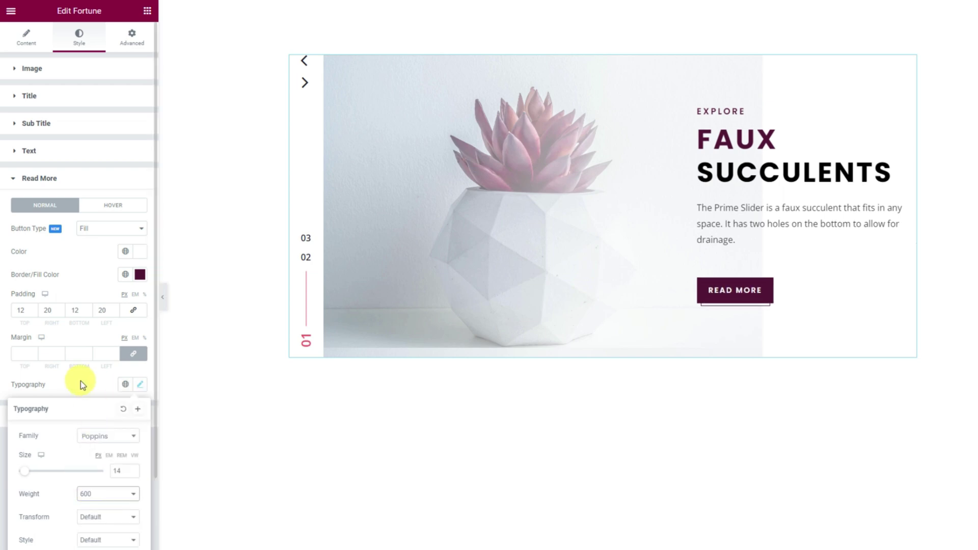
{"action": "left_click", "coordinate": [96, 433]}
{"action": "left_click", "coordinate": [81, 382]}
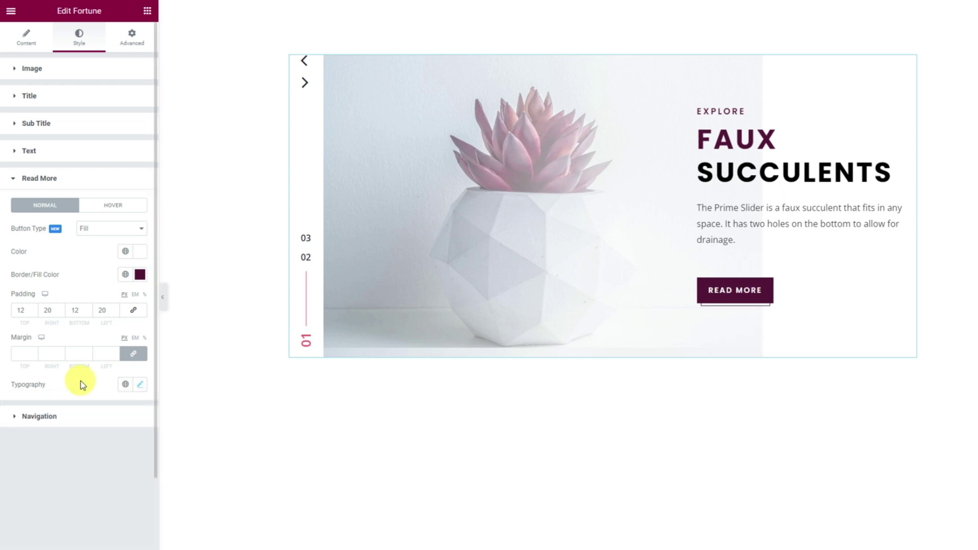
Switch the slider navigation arrows to the Style 9 icon set.
{"action": "left_click", "coordinate": [84, 427]}
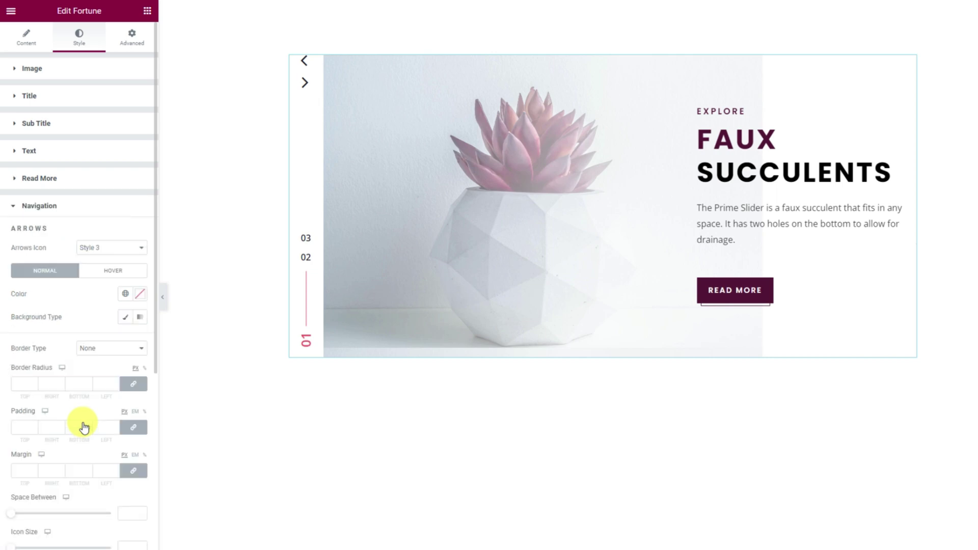
{"action": "left_click", "coordinate": [100, 248]}
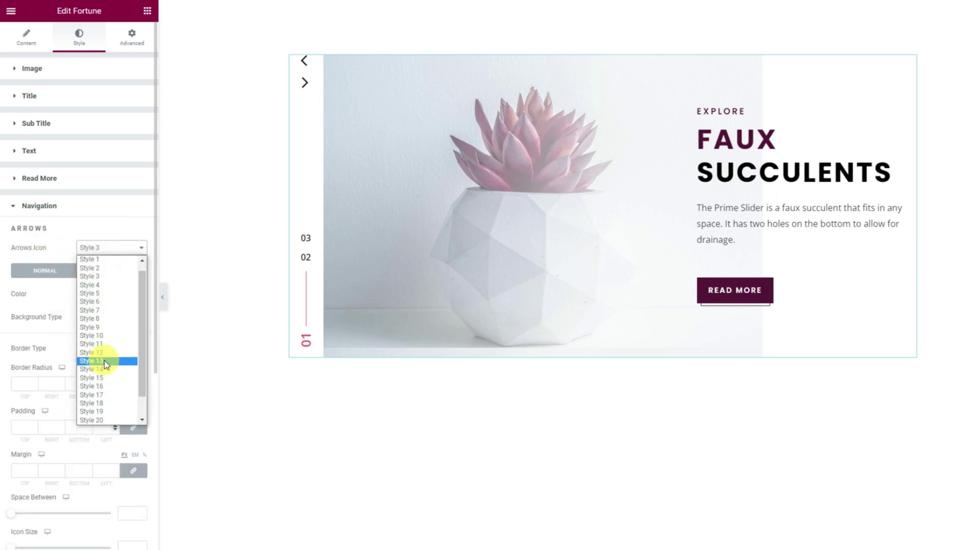
{"action": "scroll", "coordinate": [106, 312], "scroll_direction": "down", "scroll_amount": 2}
{"action": "left_click", "coordinate": [104, 302]}
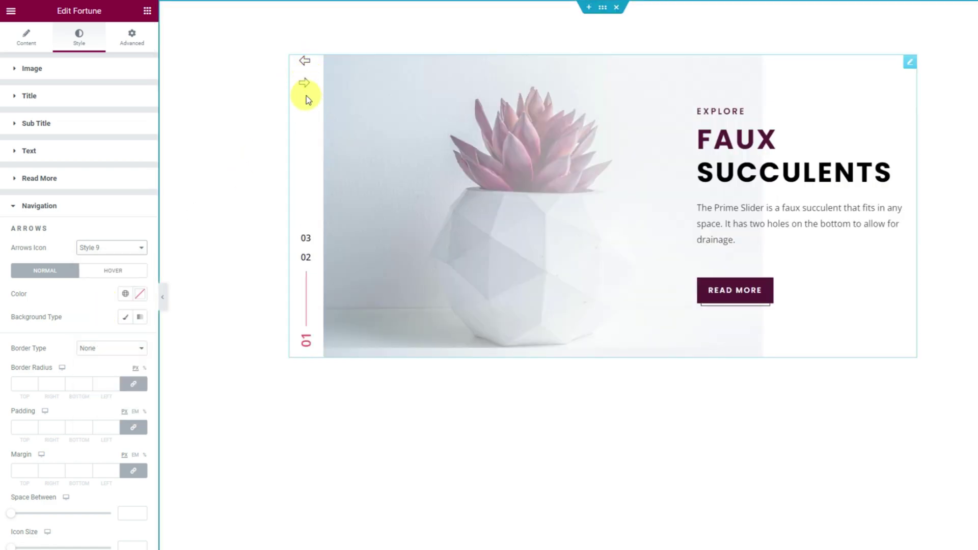
Give the arrows a Classic plum background with white icons.
{"action": "left_click", "coordinate": [126, 317]}
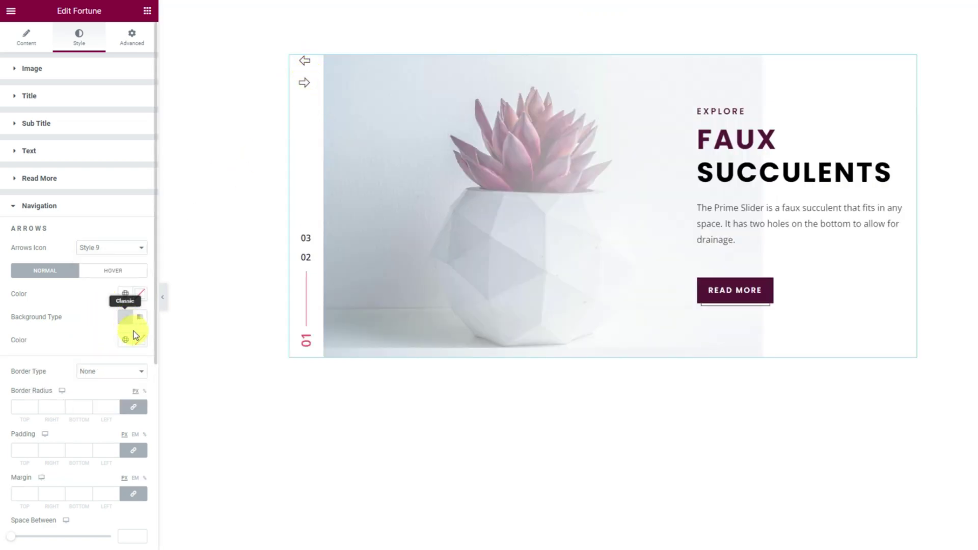
{"action": "left_click", "coordinate": [139, 339]}
{"action": "key", "text": "ctrl+v"}
{"action": "left_click", "coordinate": [94, 320]}
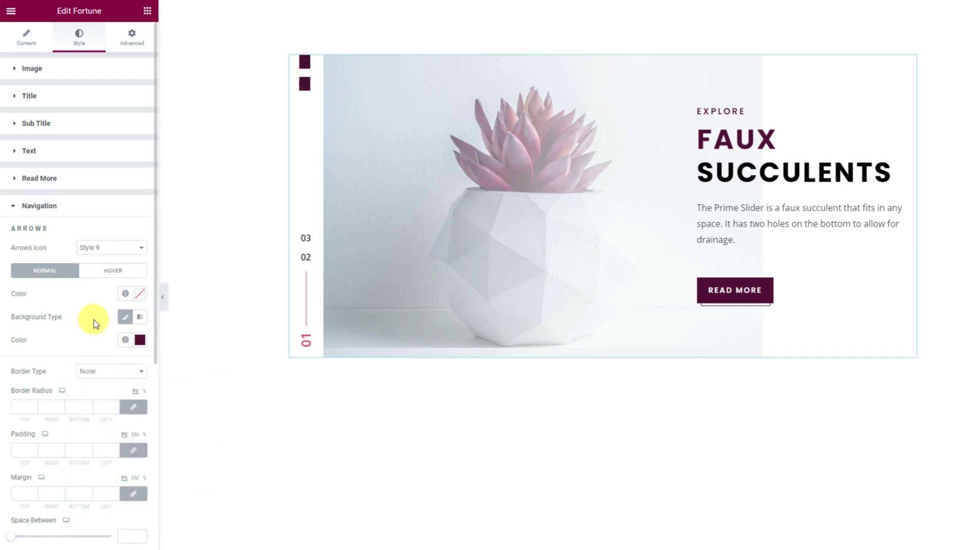
{"action": "left_click", "coordinate": [141, 296]}
{"action": "left_click_drag", "start_coordinate": [109, 354], "coordinate": [79, 336]}
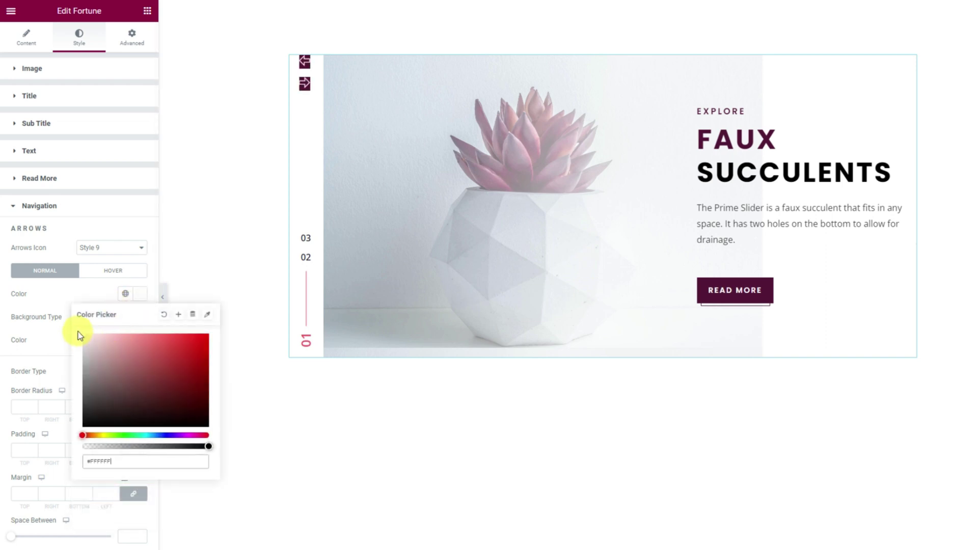
{"action": "left_click", "coordinate": [90, 299]}
Make the arrows' hover background solid black.
{"action": "left_click", "coordinate": [120, 272]}
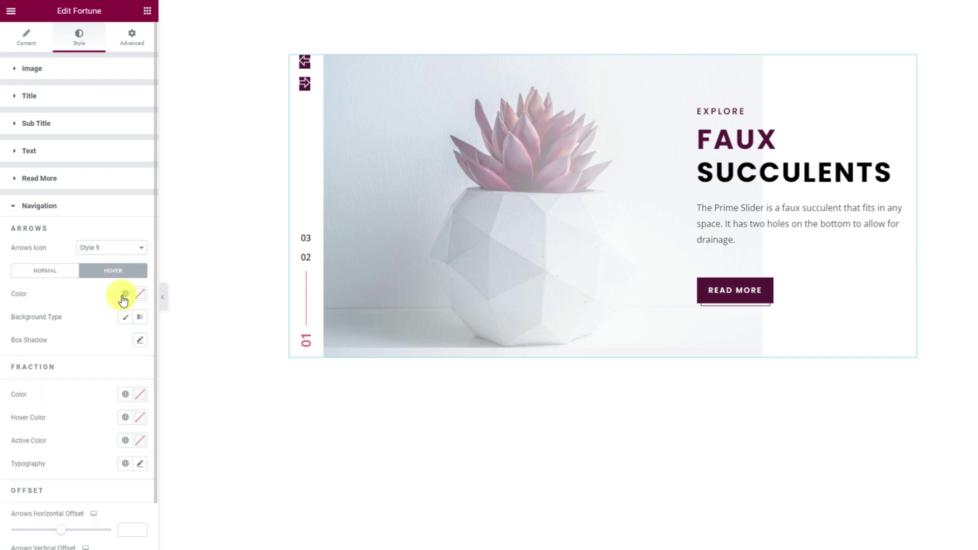
{"action": "left_click", "coordinate": [140, 294]}
{"action": "left_click", "coordinate": [85, 301]}
{"action": "left_click", "coordinate": [139, 294]}
{"action": "left_click", "coordinate": [70, 317]}
{"action": "left_click", "coordinate": [124, 317]}
{"action": "left_click", "coordinate": [138, 347]}
{"action": "left_click_drag", "start_coordinate": [105, 445], "coordinate": [83, 470]}
{"action": "left_click", "coordinate": [80, 337]}
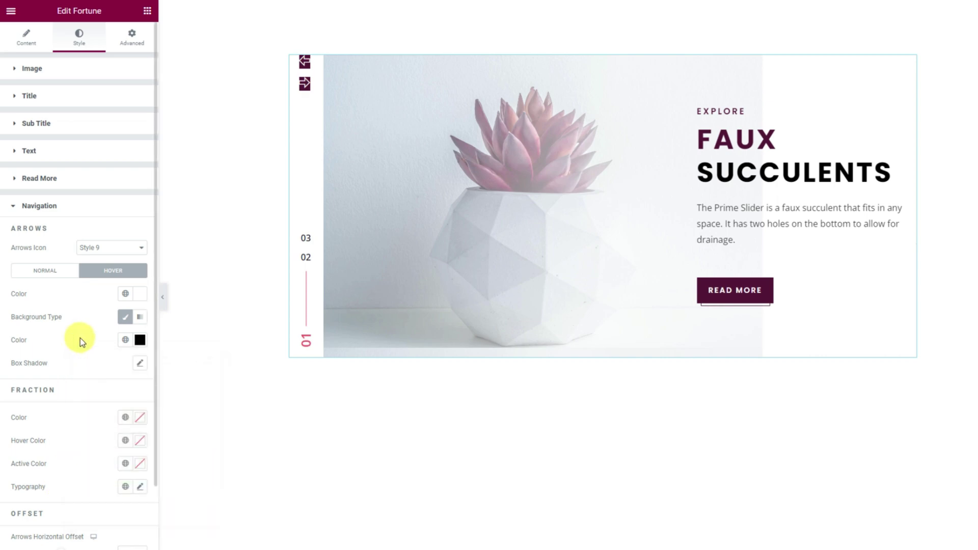
Set the arrow padding to 5/10 and icon size to 15.
{"action": "left_click", "coordinate": [59, 275]}
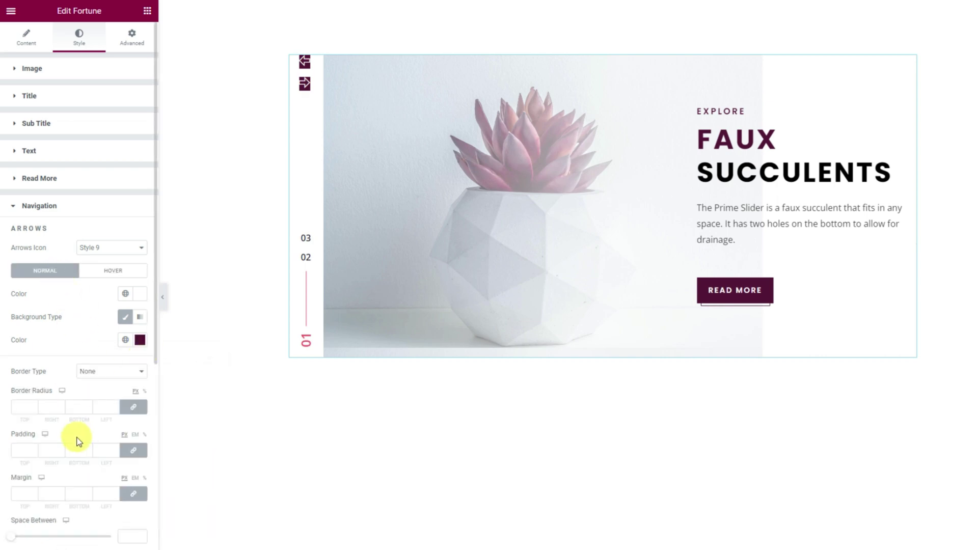
{"action": "left_click", "coordinate": [133, 450]}
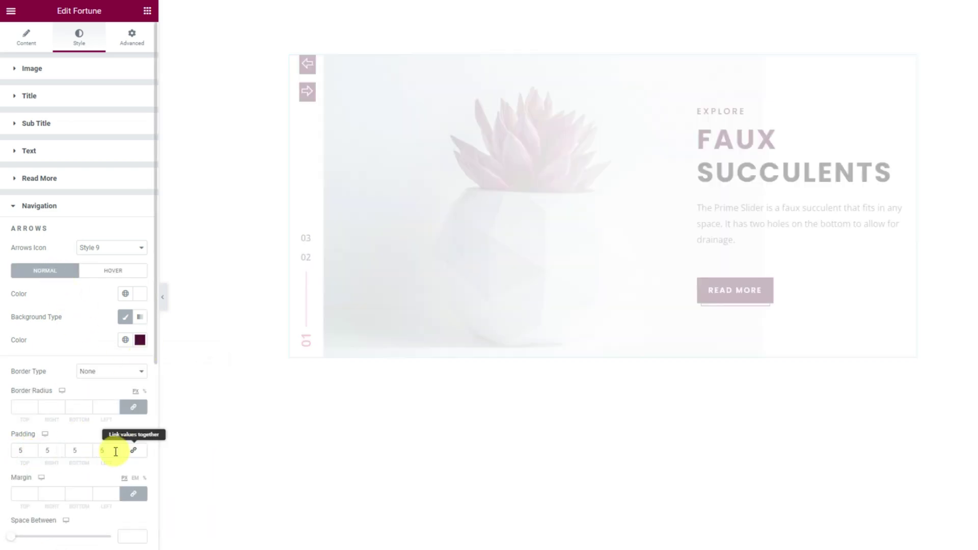
{"action": "left_click", "coordinate": [44, 450]}
{"action": "type", "text": "1010"}
{"action": "scroll", "coordinate": [87, 435], "scroll_direction": "down", "scroll_amount": 2}
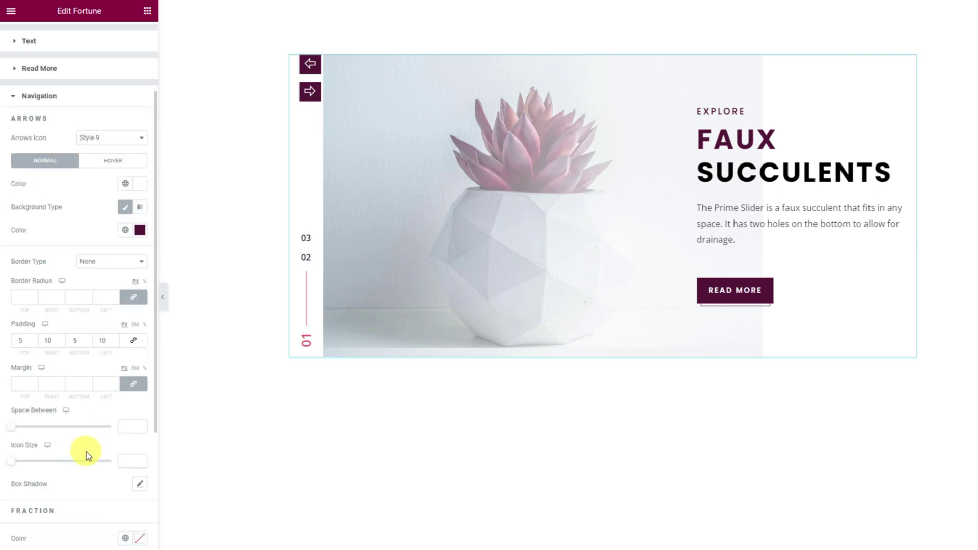
{"action": "left_click", "coordinate": [18, 461]}
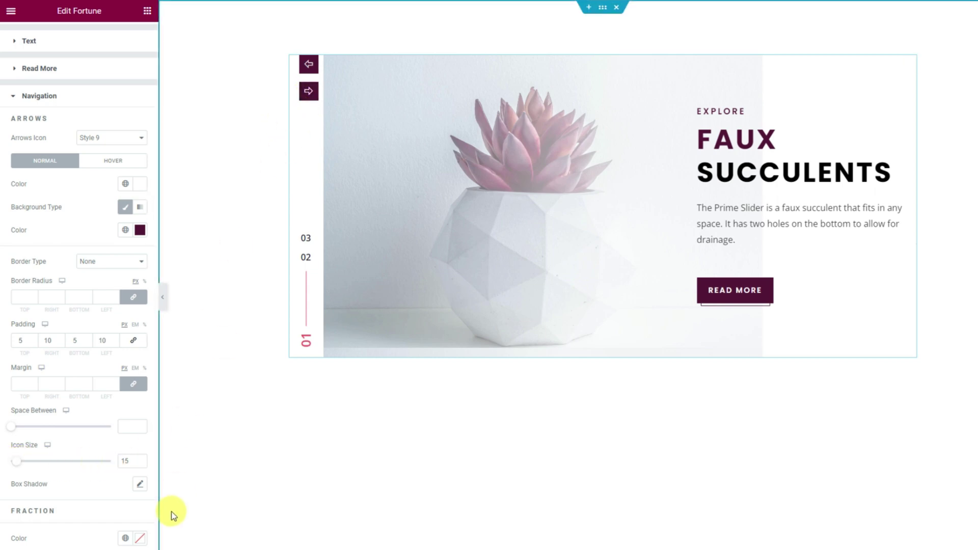
Color the fraction numbers plum, with black hover and active colours.
{"action": "scroll", "coordinate": [134, 495], "scroll_direction": "down", "scroll_amount": 4}
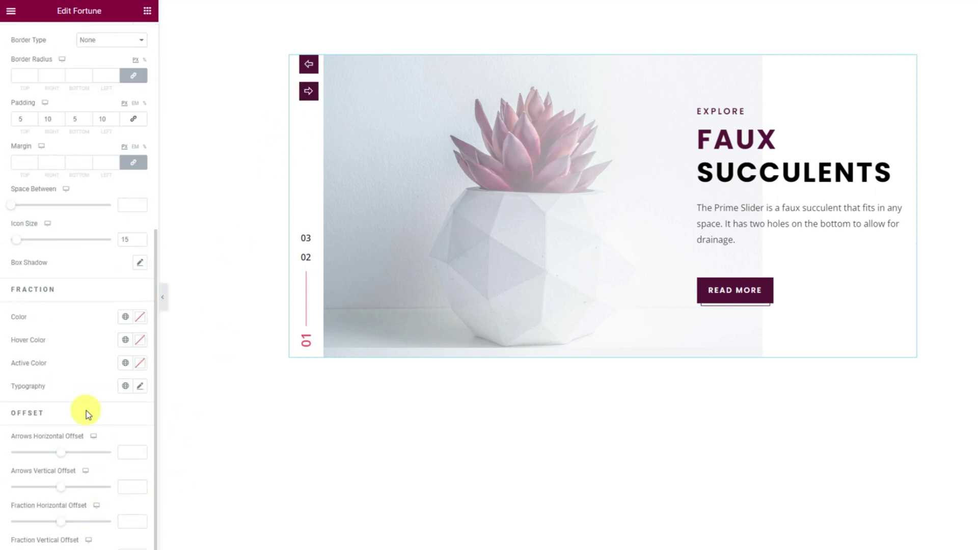
{"action": "left_click", "coordinate": [143, 321]}
{"action": "left_click_drag", "start_coordinate": [105, 465], "coordinate": [189, 465]}
{"action": "left_click", "coordinate": [177, 417]}
{"action": "left_click", "coordinate": [92, 310]}
{"action": "left_click", "coordinate": [135, 340]}
{"action": "left_click_drag", "start_coordinate": [131, 382], "coordinate": [47, 517]}
{"action": "left_click", "coordinate": [77, 333]}
{"action": "left_click", "coordinate": [138, 365]}
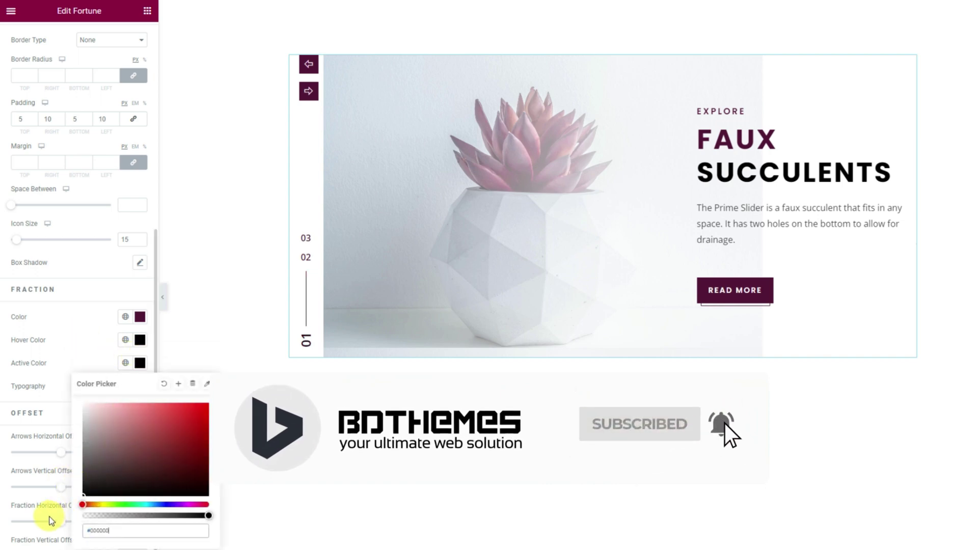
{"action": "left_click", "coordinate": [80, 345]}
Set the fraction typography to Poppins, size 14, with a heavier weight.
{"action": "left_click", "coordinate": [140, 385]}
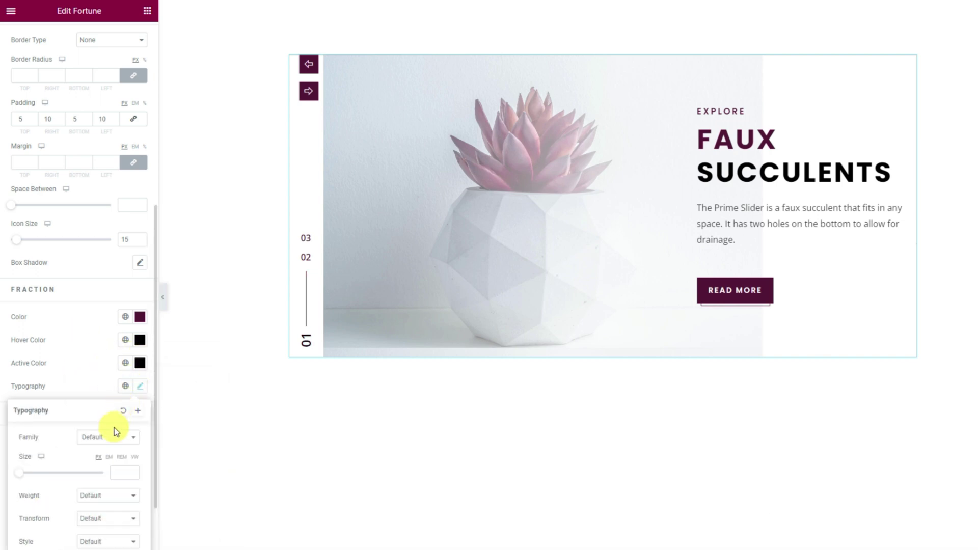
{"action": "left_click", "coordinate": [113, 439]}
{"action": "type", "text": "popp"}
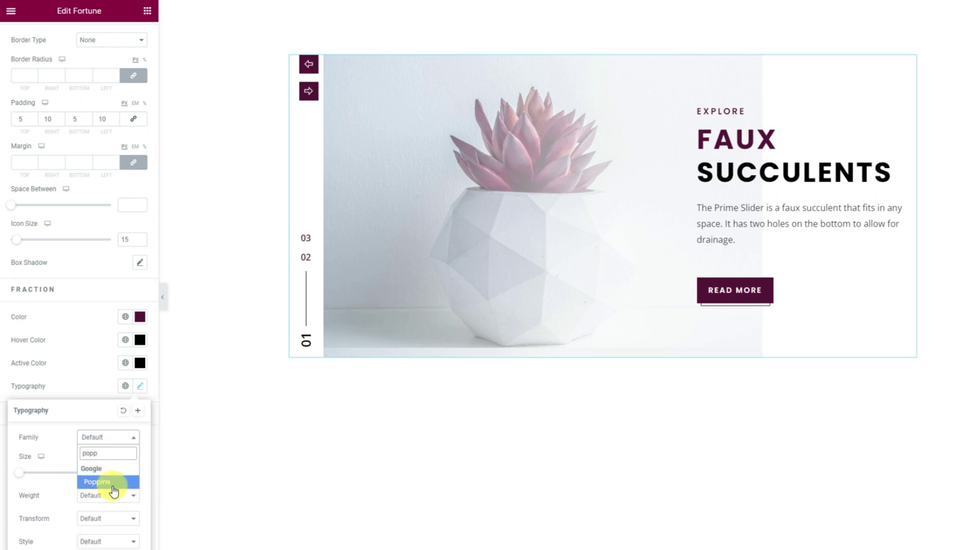
{"action": "left_click", "coordinate": [114, 482]}
{"action": "left_click", "coordinate": [117, 474]}
{"action": "type", "text": "14"}
{"action": "left_click", "coordinate": [116, 496]}
{"action": "left_click", "coordinate": [105, 455]}
{"action": "left_click", "coordinate": [87, 375]}
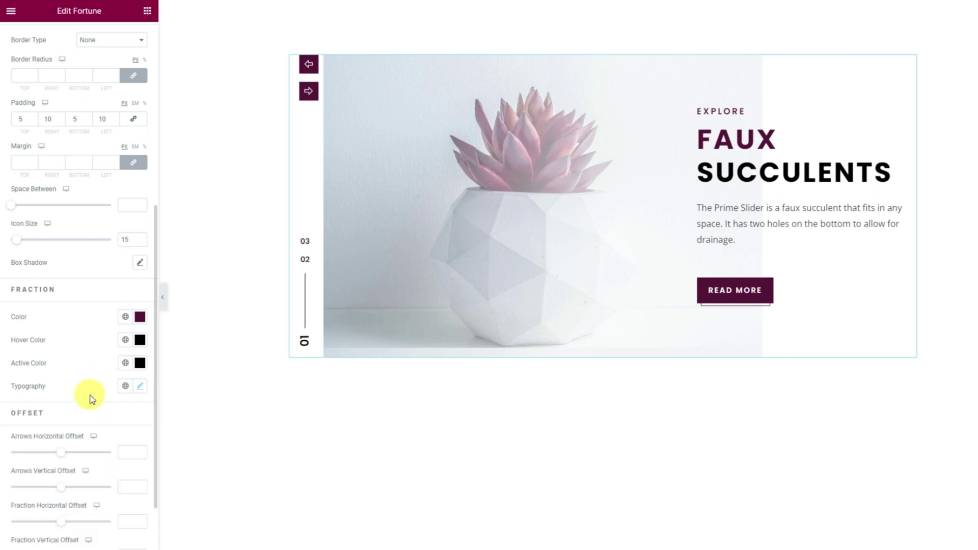
Turn on slider autoplay at 5000 ms, then collapse the panel to preview.
{"action": "scroll", "coordinate": [81, 448], "scroll_direction": "up", "scroll_amount": 7}
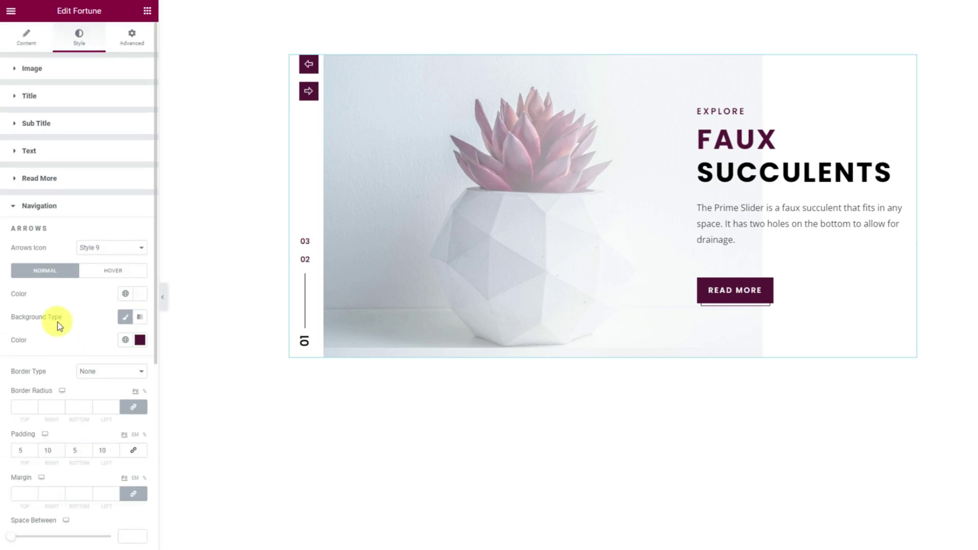
{"action": "left_click", "coordinate": [28, 39]}
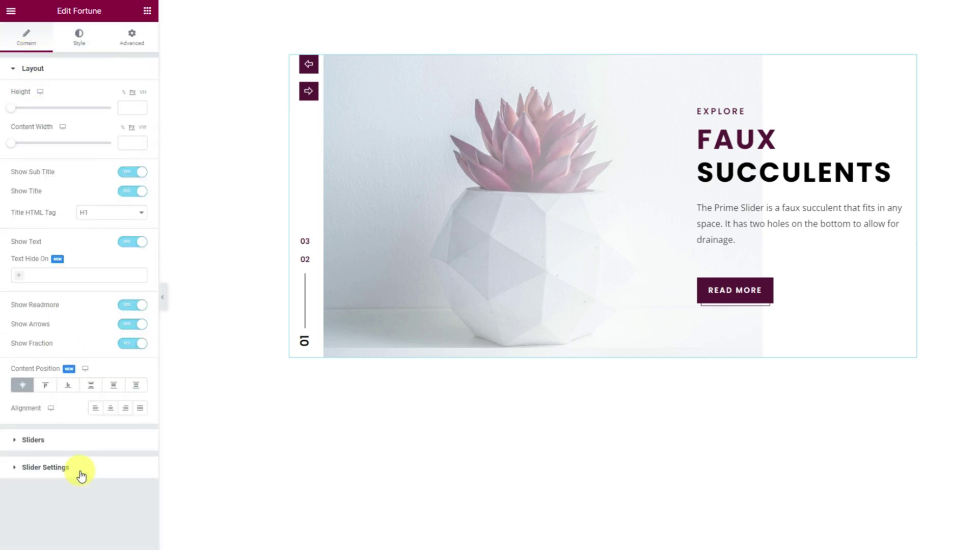
{"action": "left_click", "coordinate": [50, 468]}
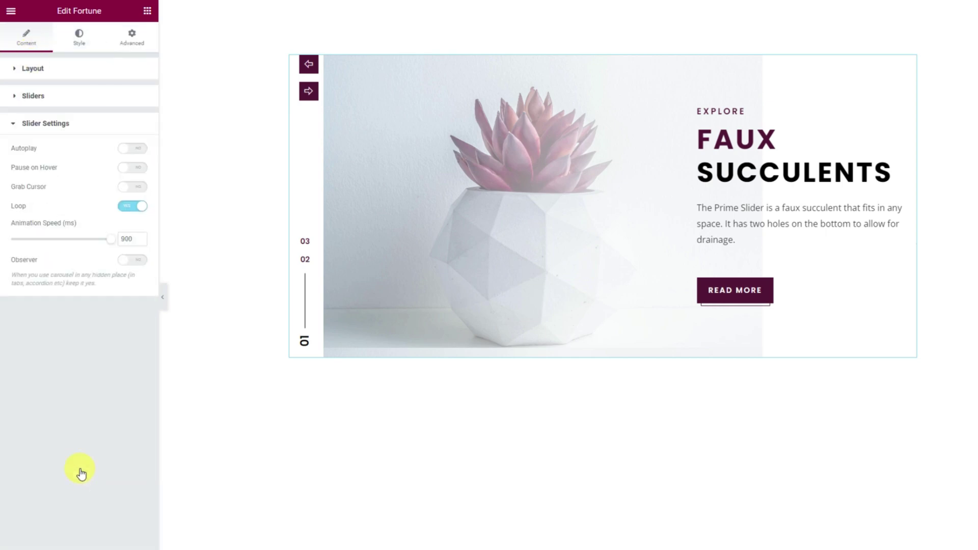
{"action": "left_click", "coordinate": [138, 151]}
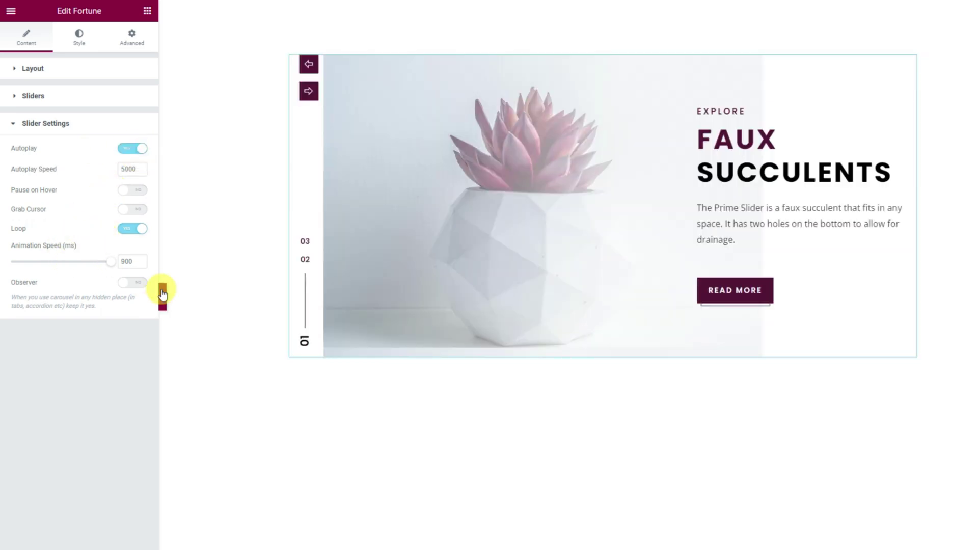
{"action": "left_click", "coordinate": [163, 298]}
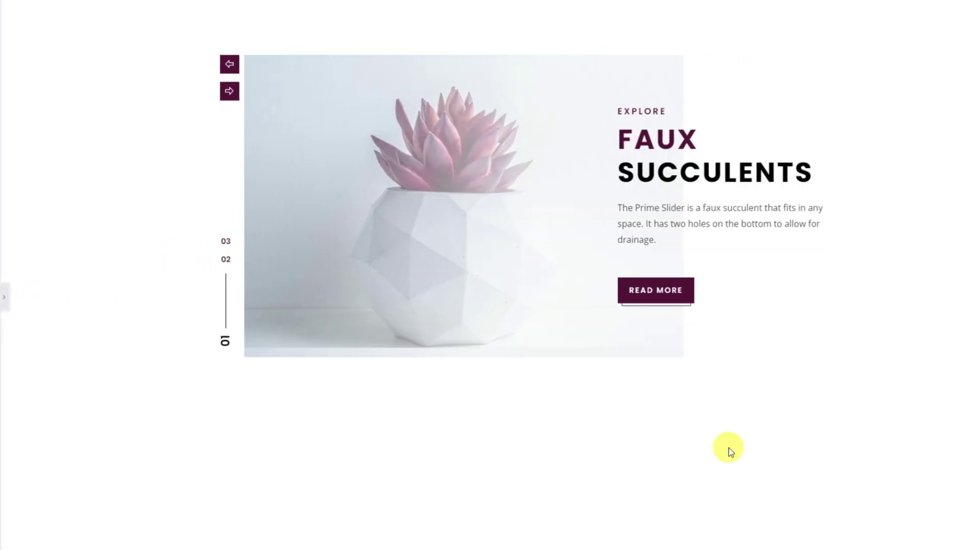